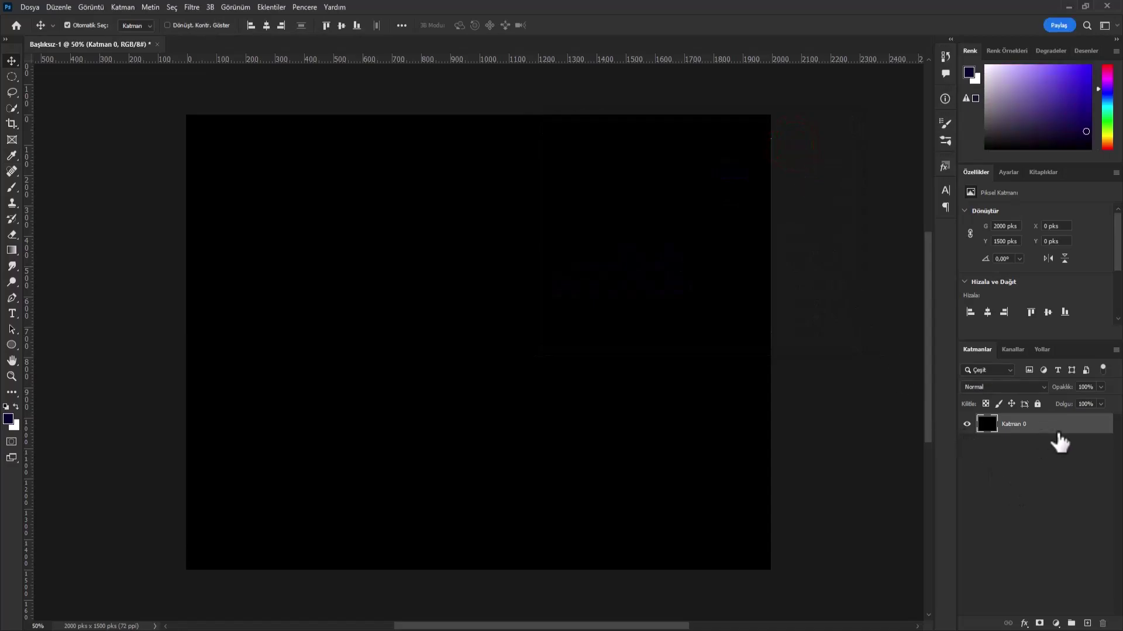
# - Fill the background layer with the dark navy foreground colour #0b0336 and add an empty layer above it
pyautogui.hotkey('alt', 'Delete')
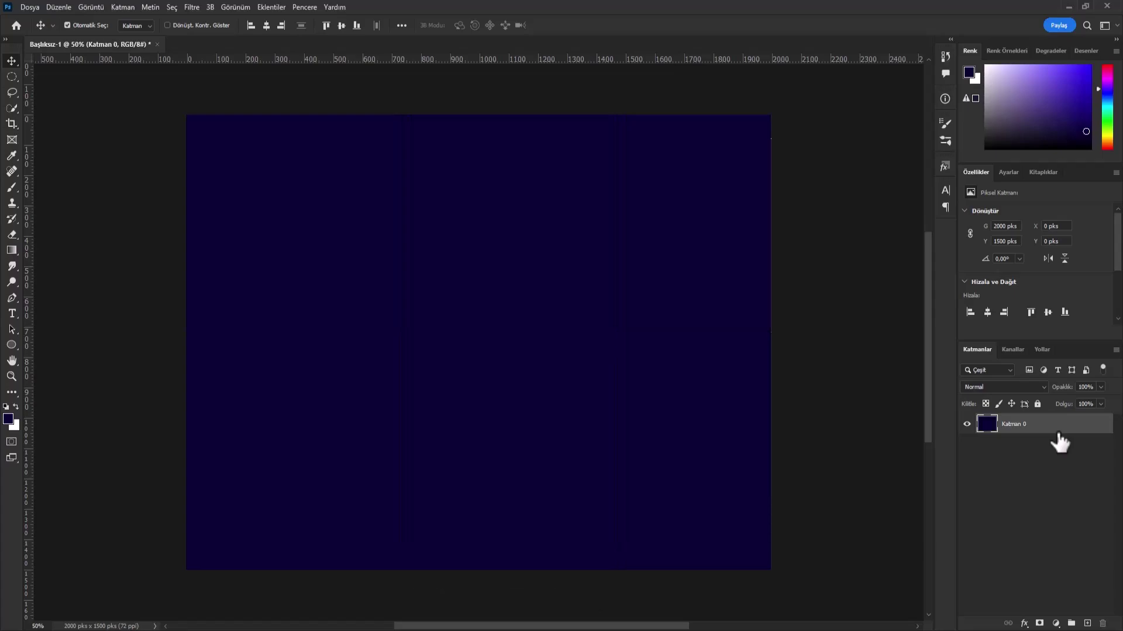
pyautogui.click(1087, 624)
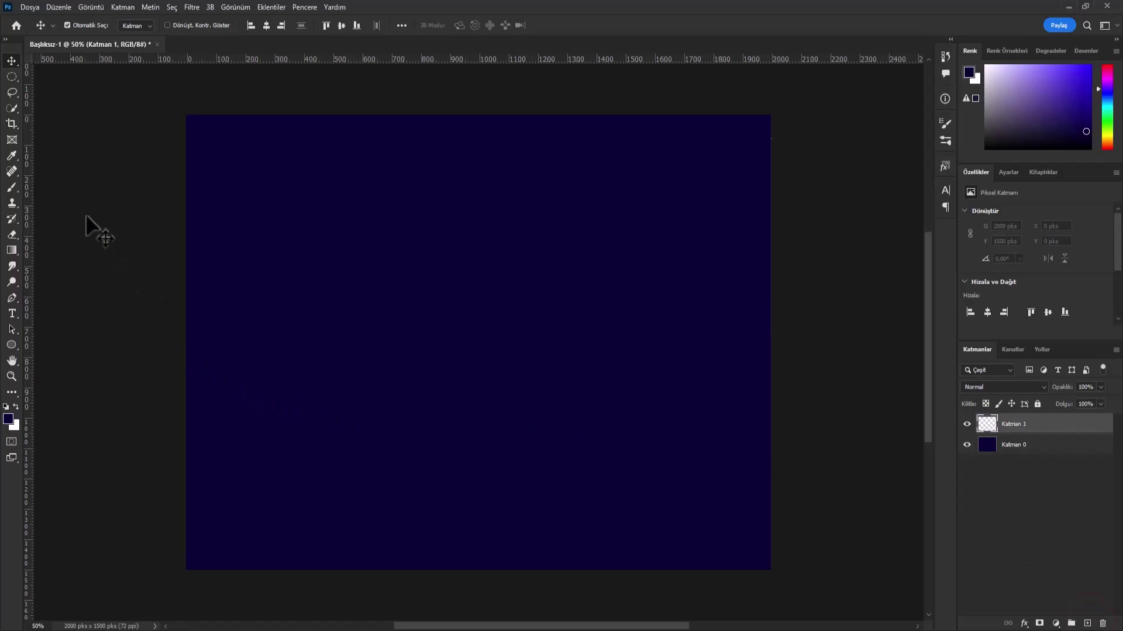
# - Activate the Brush tool and set the foreground colour to the brighter blue #1d078a
pyautogui.moveTo(13, 186); pyautogui.dragTo(73, 186)
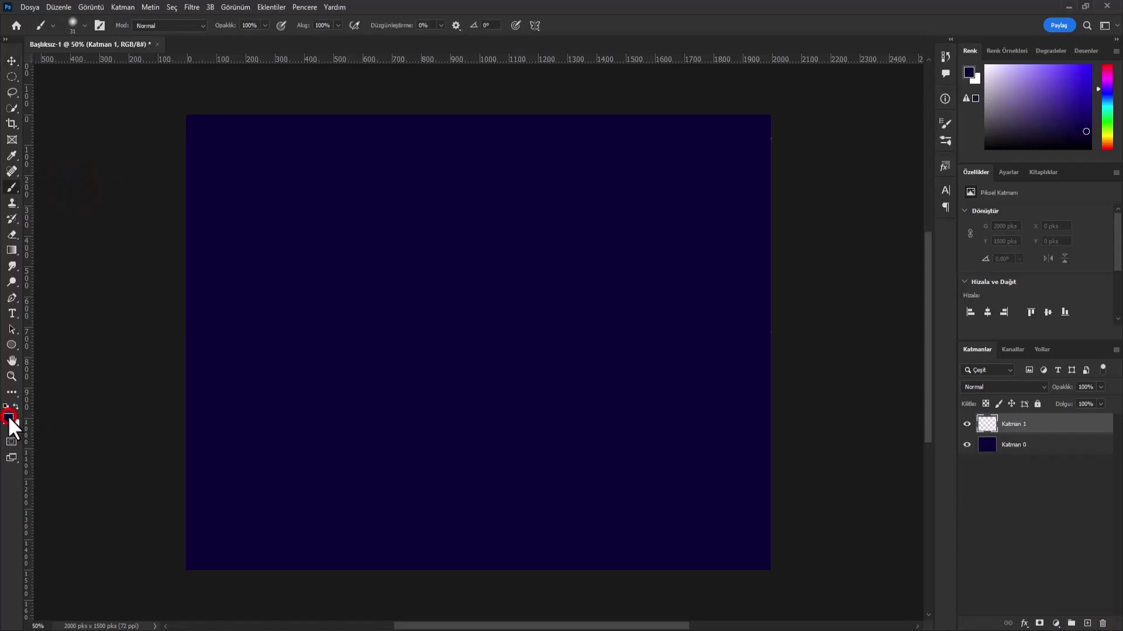
pyautogui.click(8, 417)
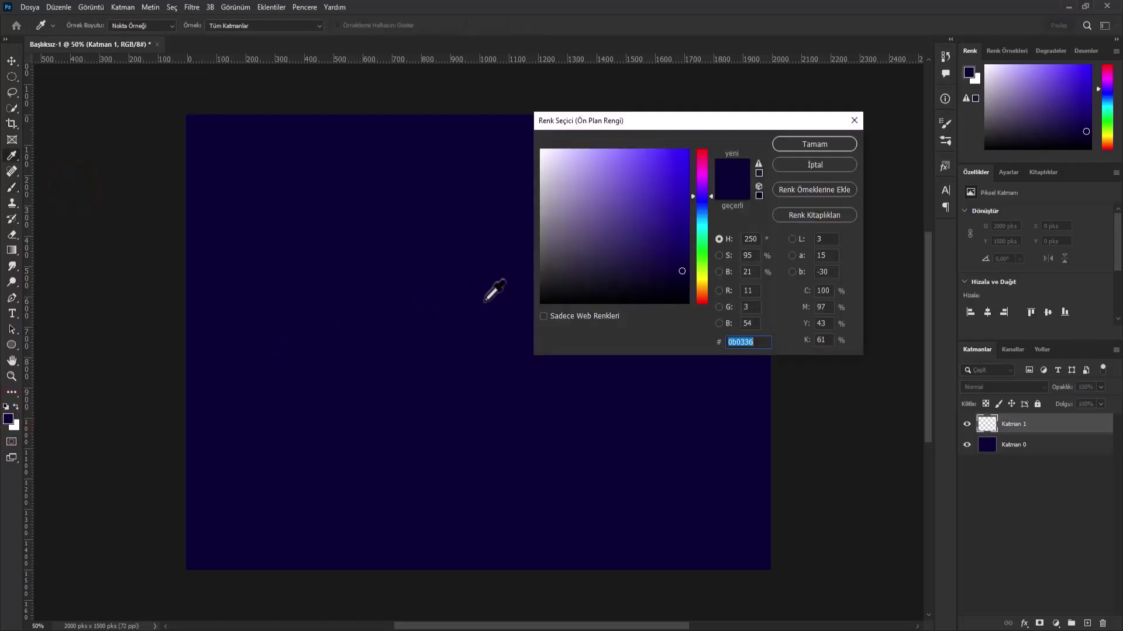
pyautogui.click(681, 220)
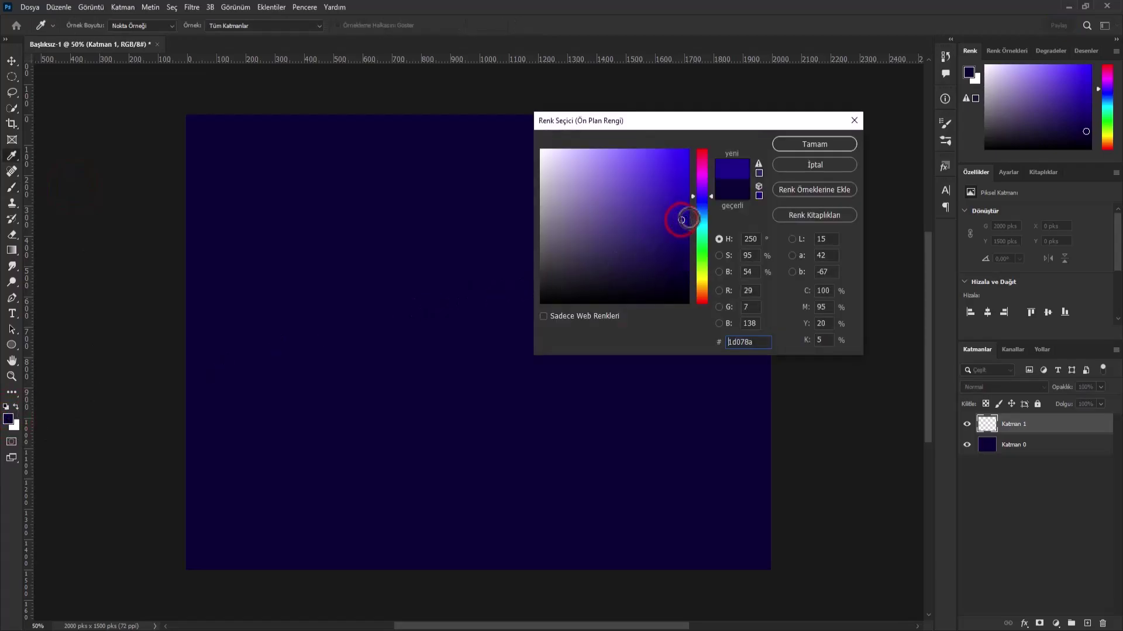
pyautogui.click(794, 143)
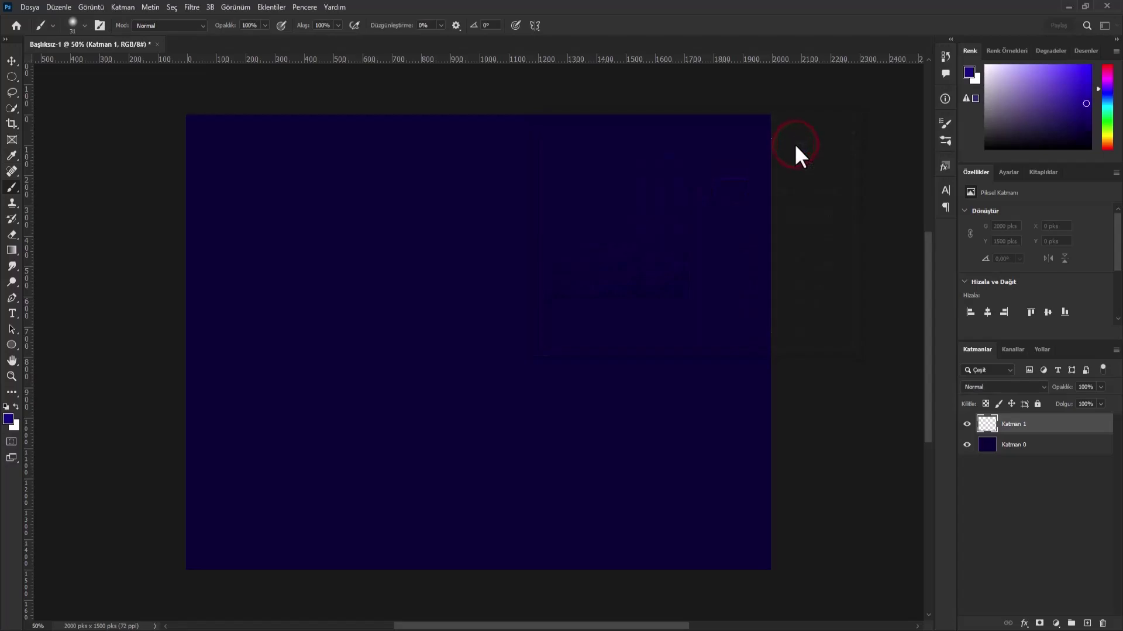
# - Set the soft round brush size to 1200 px and paint a blue glow in the middle of the canvas on the new layer
pyautogui.click(85, 24)
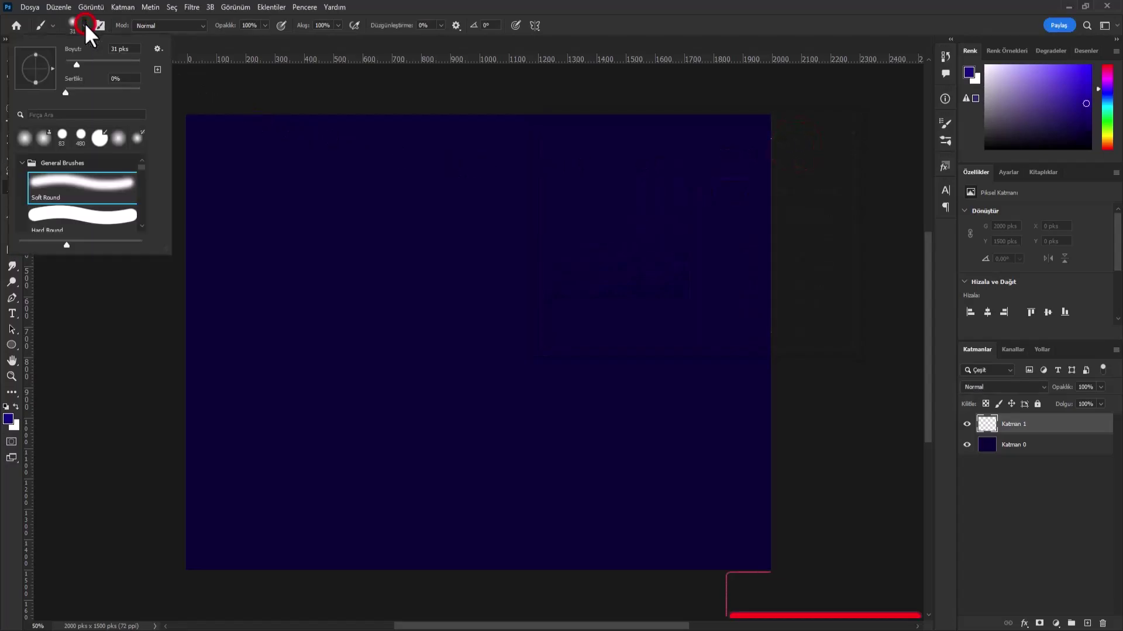
pyautogui.doubleClick(117, 51)
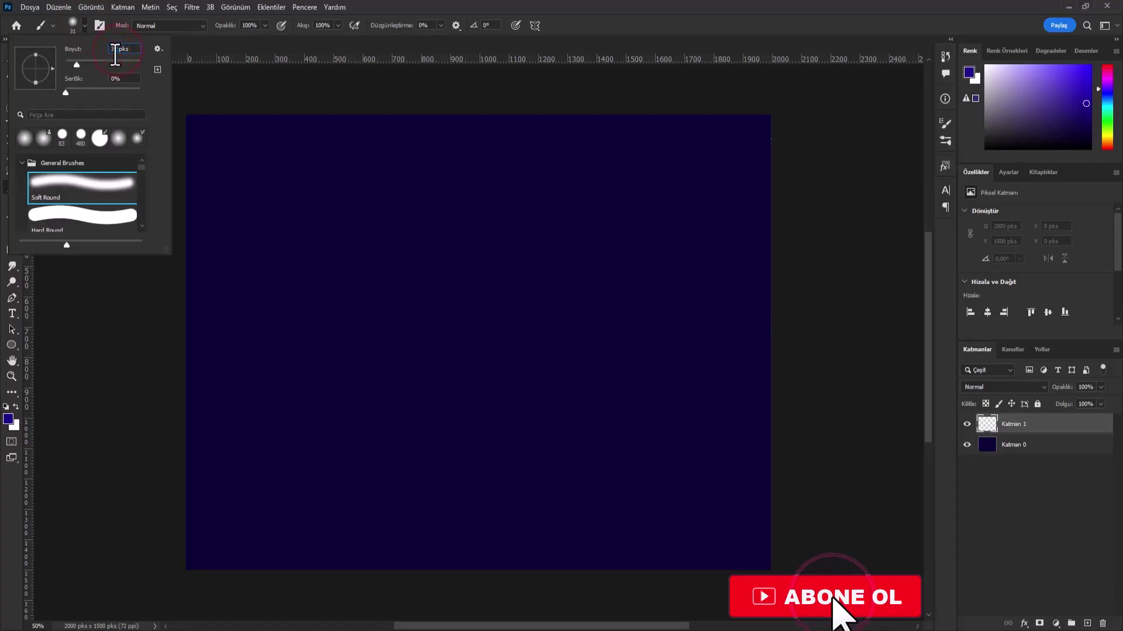
pyautogui.moveTo(118, 50); pyautogui.dragTo(111, 53)
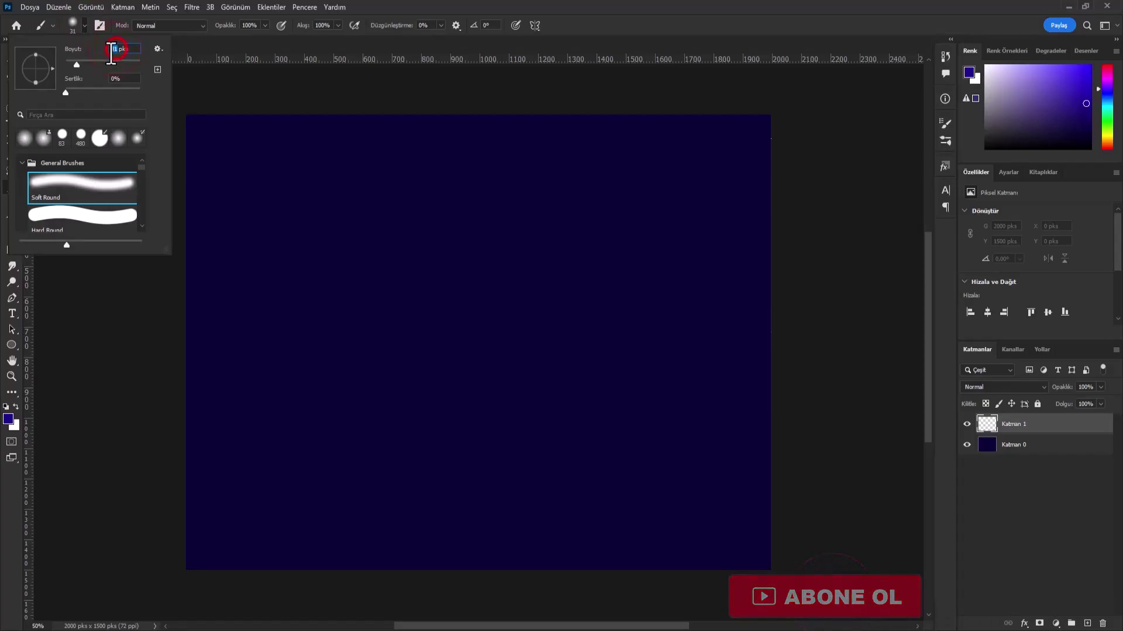
pyautogui.write('1200')
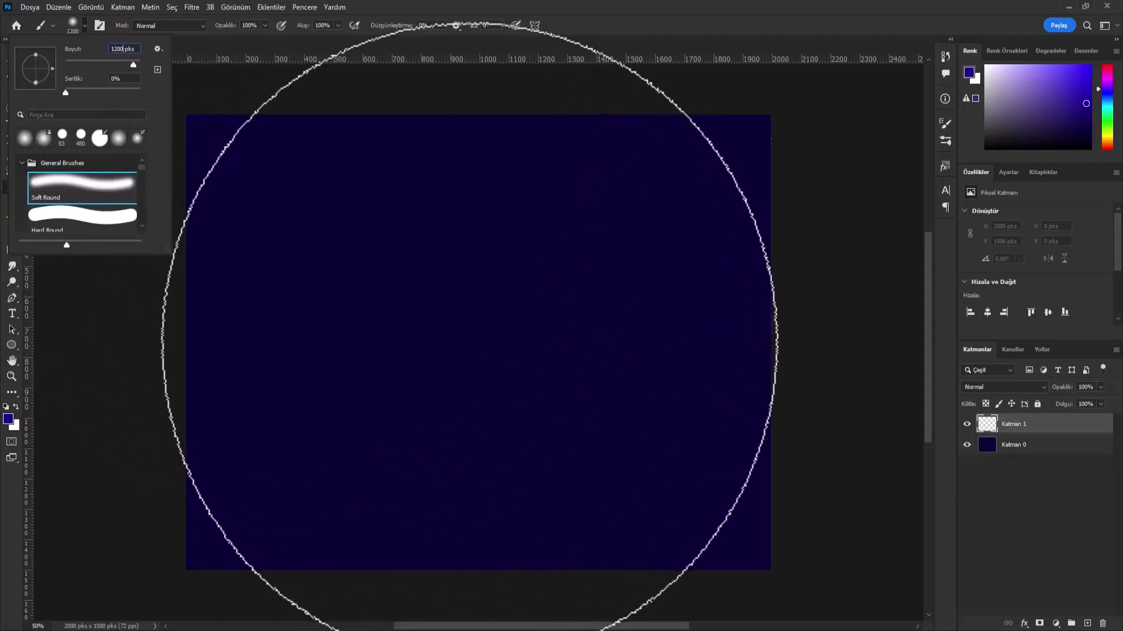
pyautogui.click(469, 344)
pyautogui.click(470, 343)
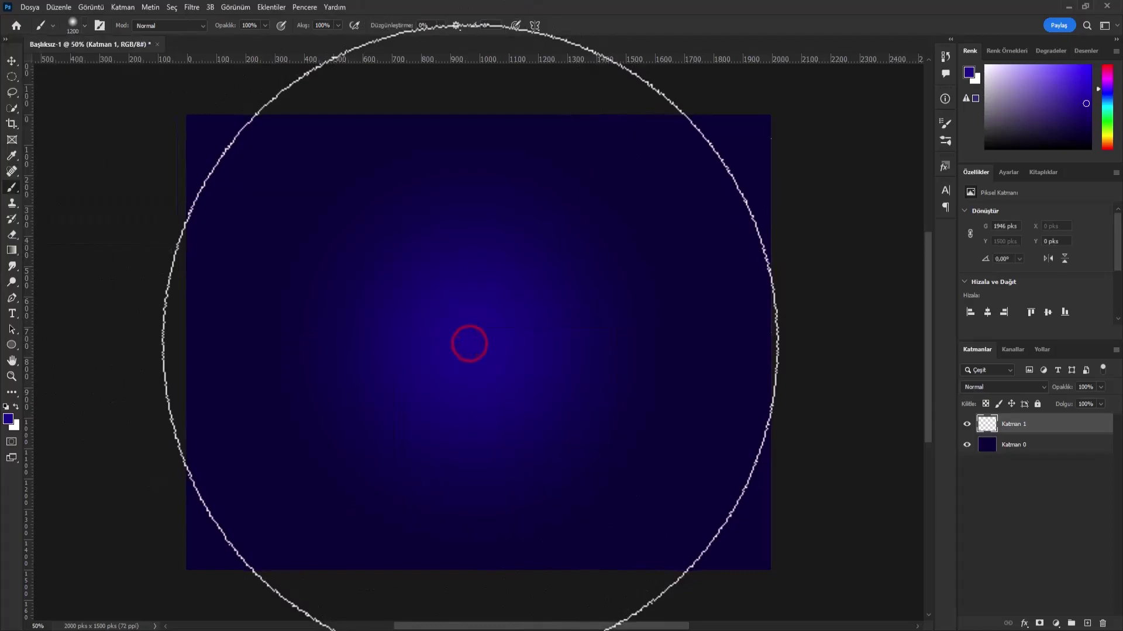
# - Merge the glow layer with the navy background layer into one layer
pyautogui.keyDown('shift'); pyautogui.click(1042, 449); pyautogui.keyUp('shift')
pyautogui.rightClick(1044, 455)
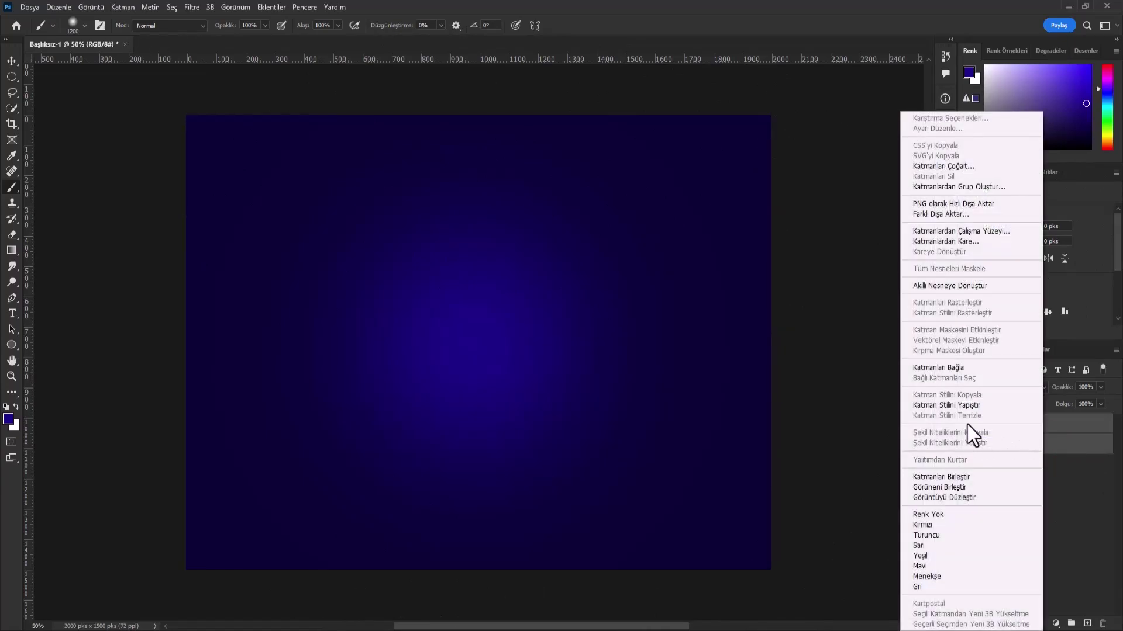
pyautogui.click(939, 476)
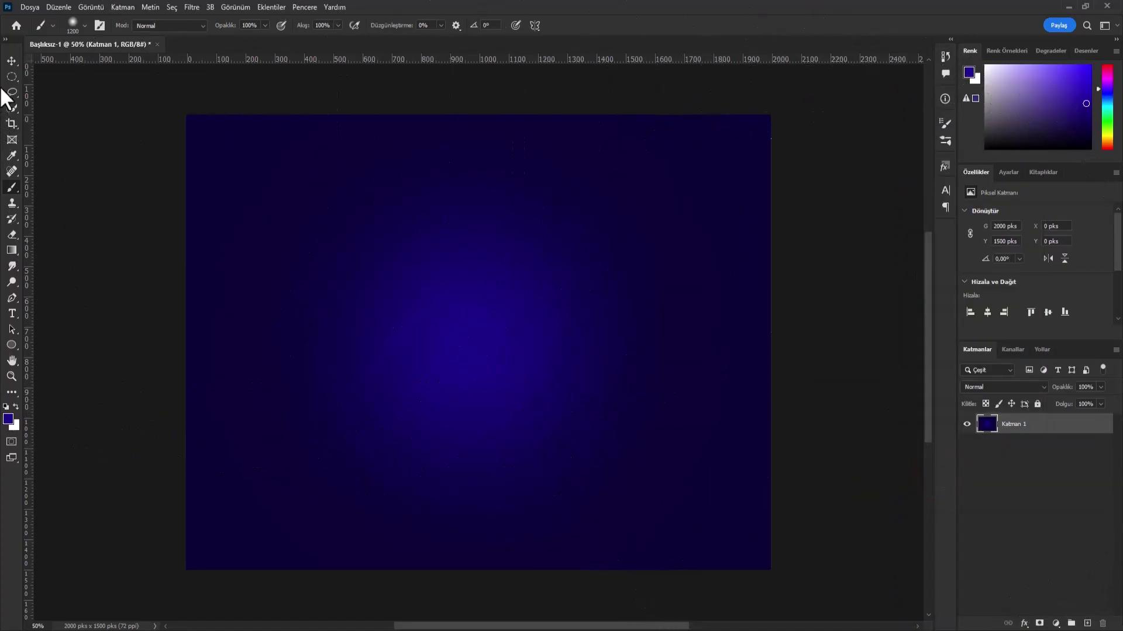
# - Apply the Add Noise filter to the merged background with an amount of 10% and uniform distribution
pyautogui.click(11, 61)
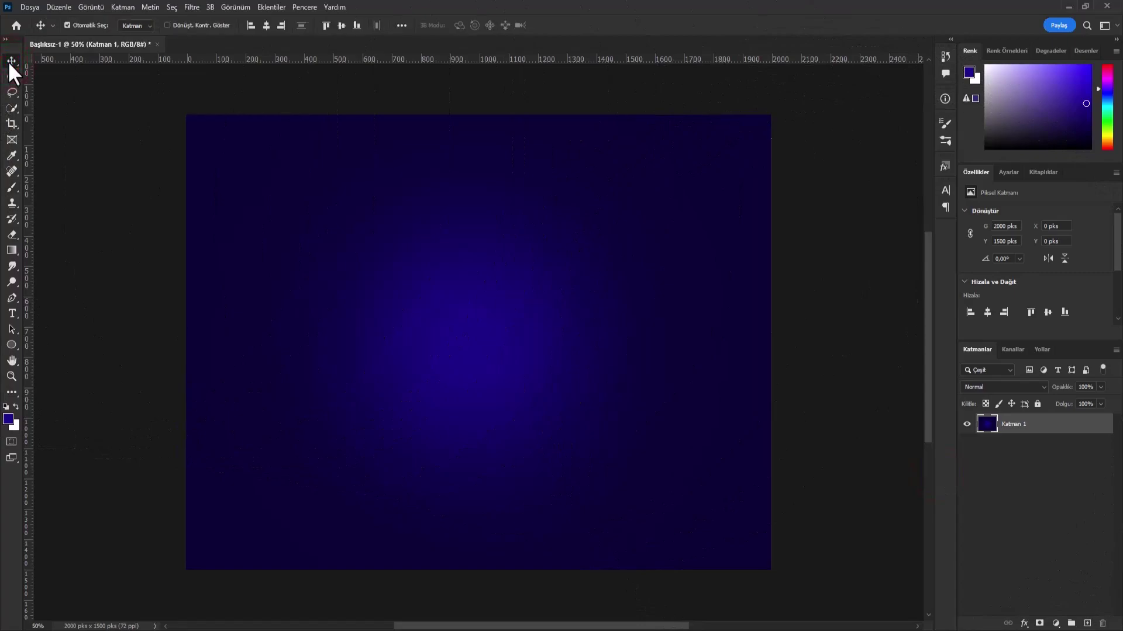
pyautogui.click(191, 7)
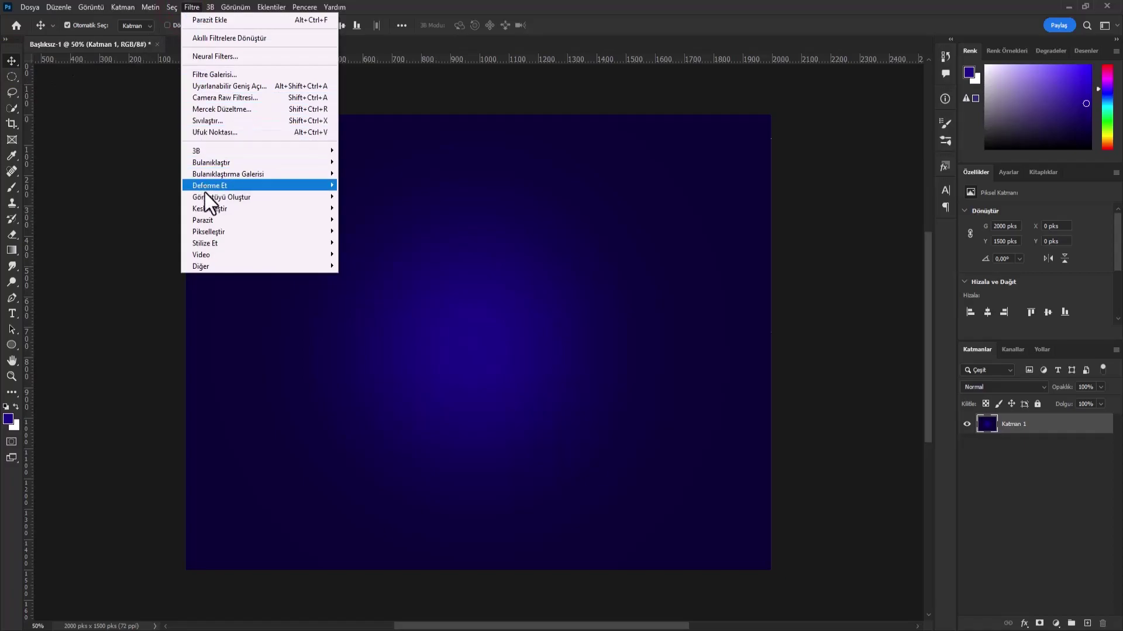
pyautogui.moveTo(223, 220)
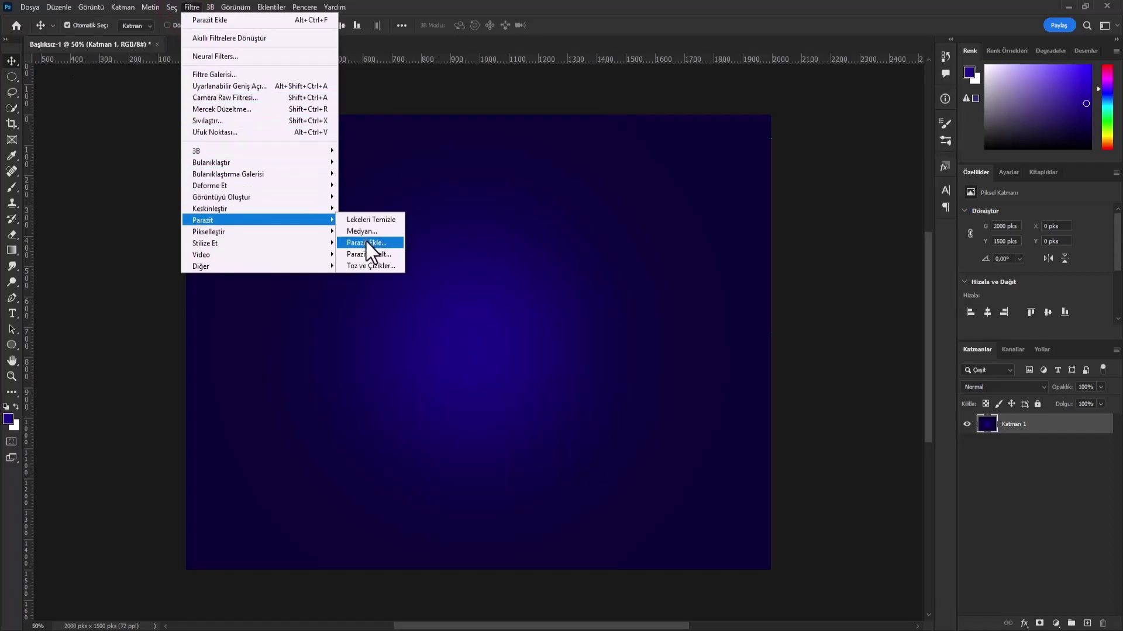
pyautogui.click(366, 243)
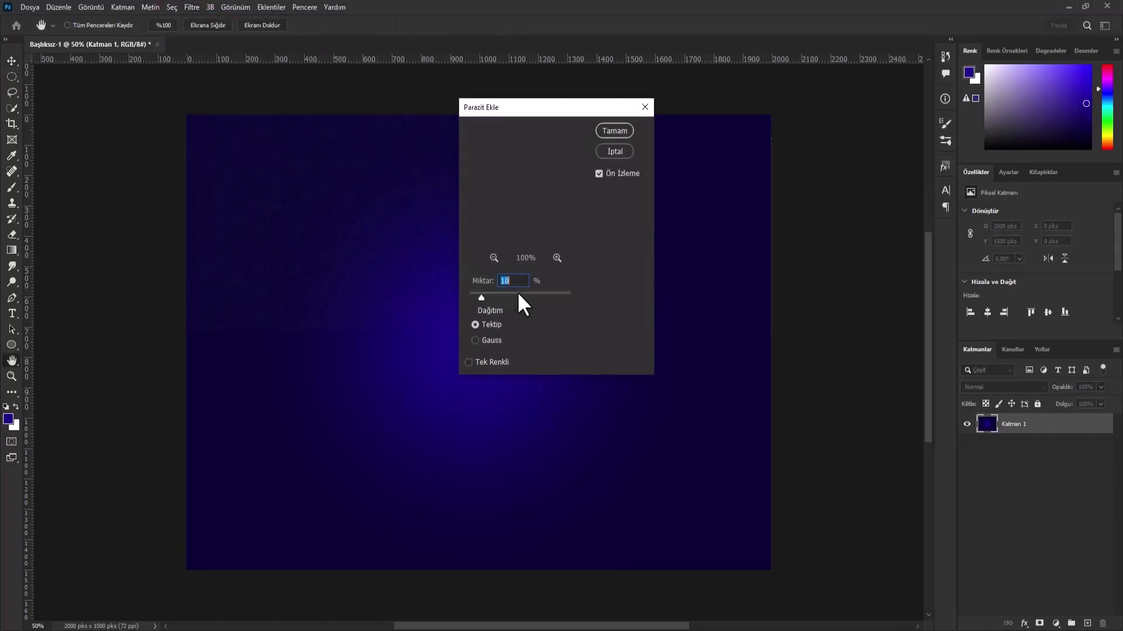
pyautogui.click(519, 282)
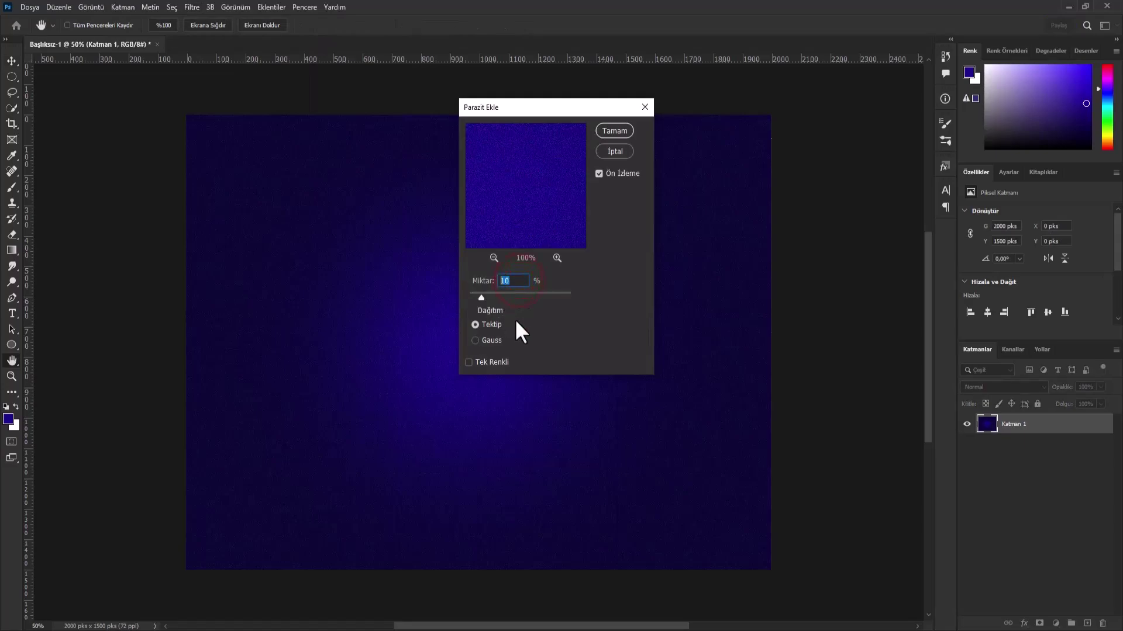
pyautogui.click(615, 131)
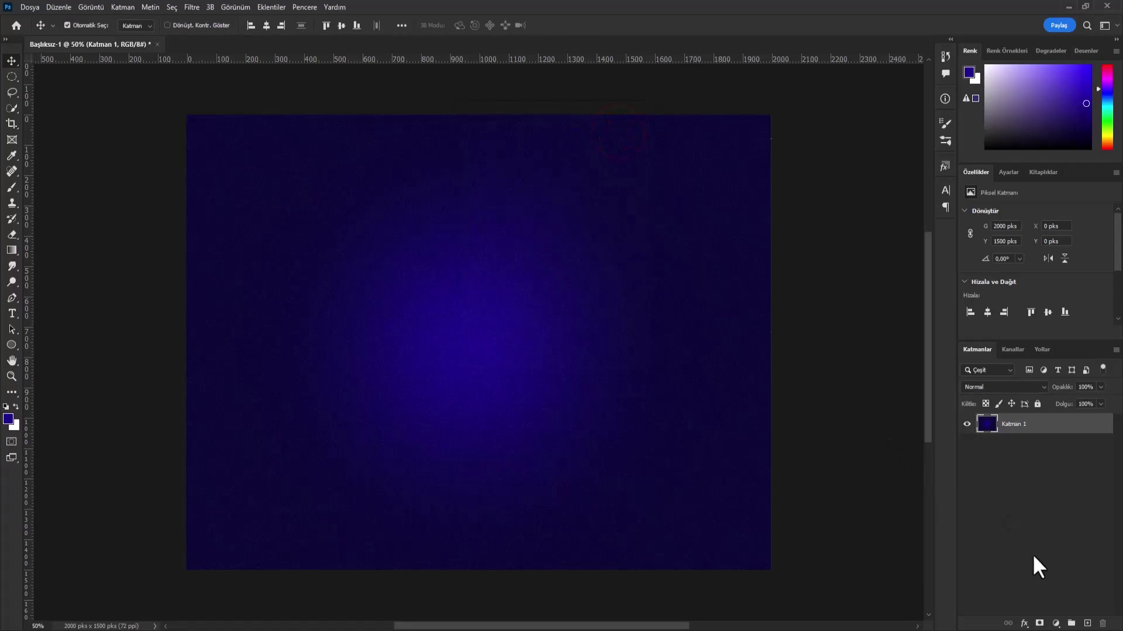
# - Add a new layer above the background and set the Type tool's text colour to black #000000
pyautogui.click(1086, 623)
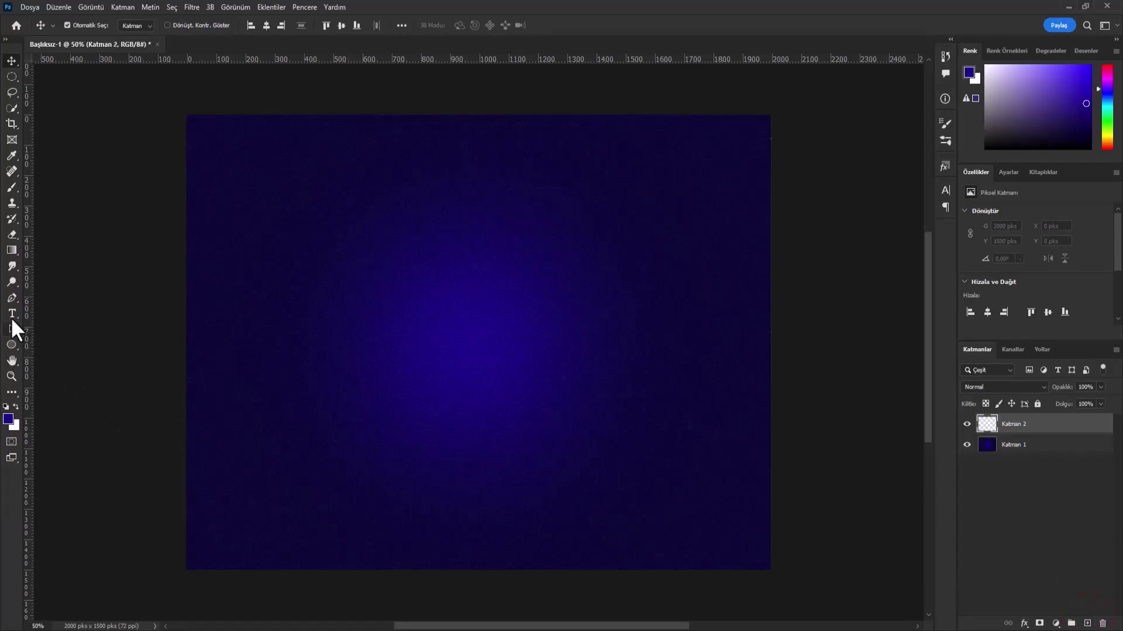
pyautogui.click(10, 313)
pyautogui.click(63, 314)
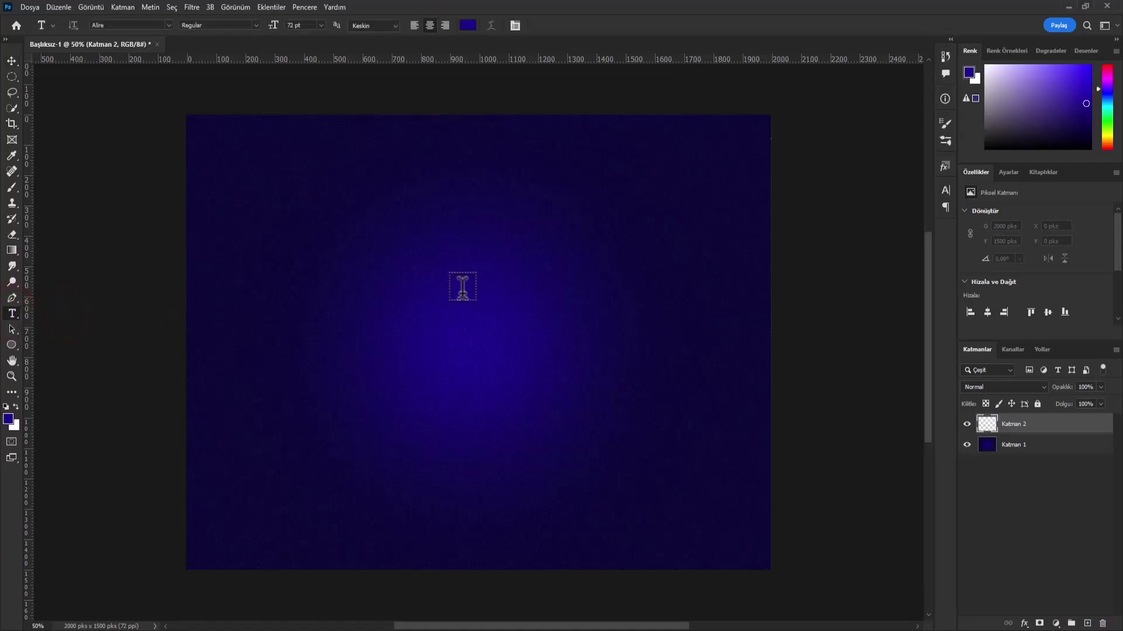
pyautogui.click(467, 25)
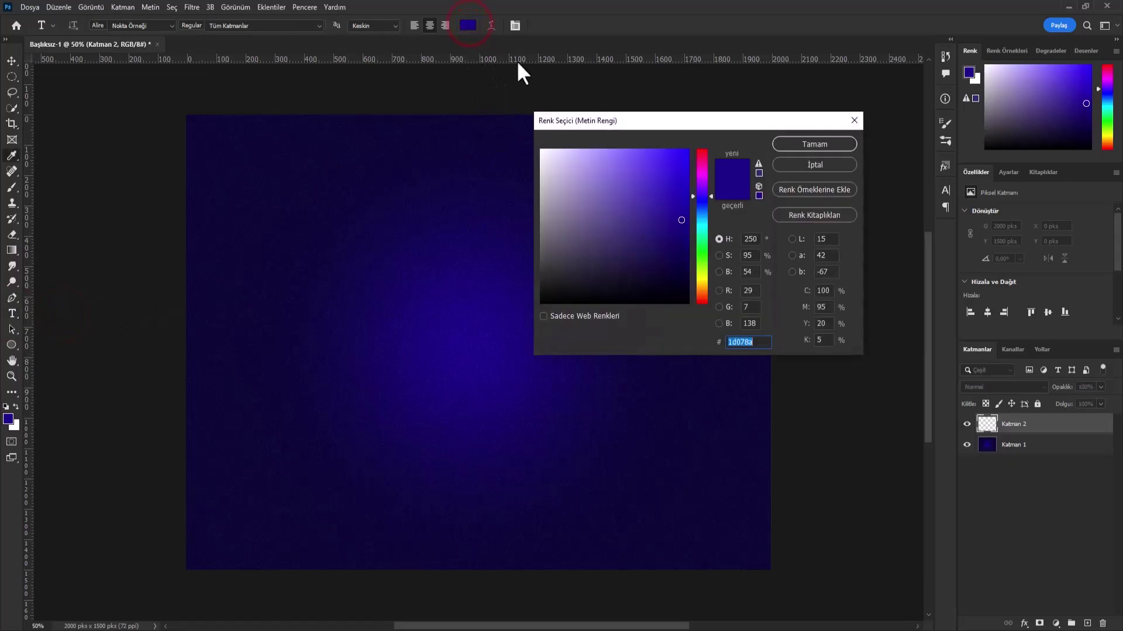
pyautogui.click(647, 225)
pyautogui.moveTo(674, 287); pyautogui.dragTo(689, 314)
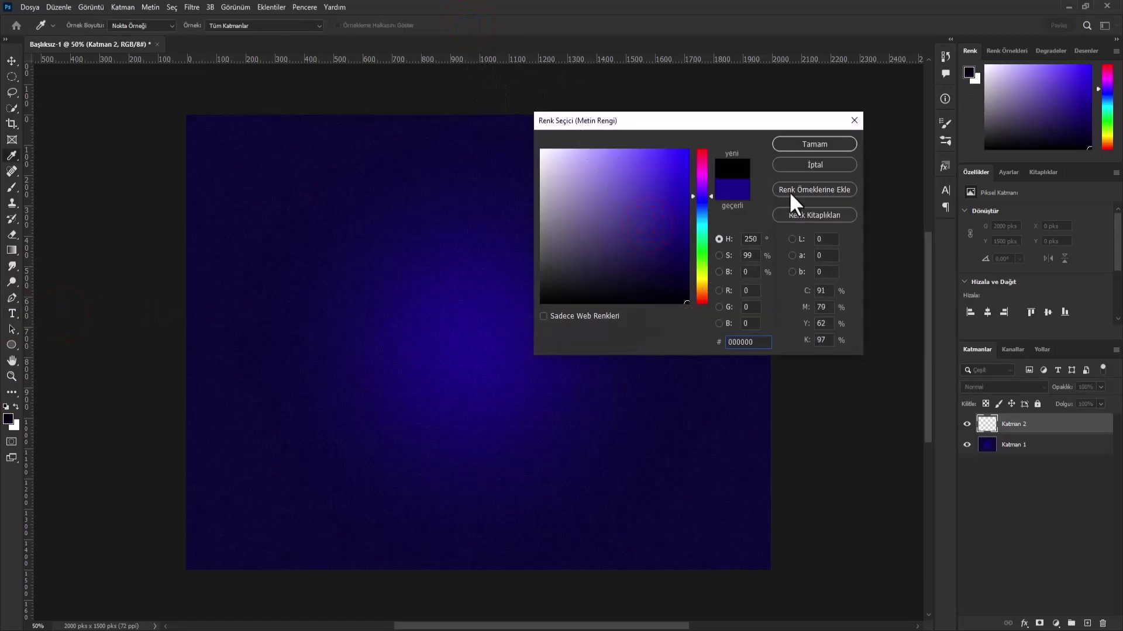
pyautogui.click(817, 145)
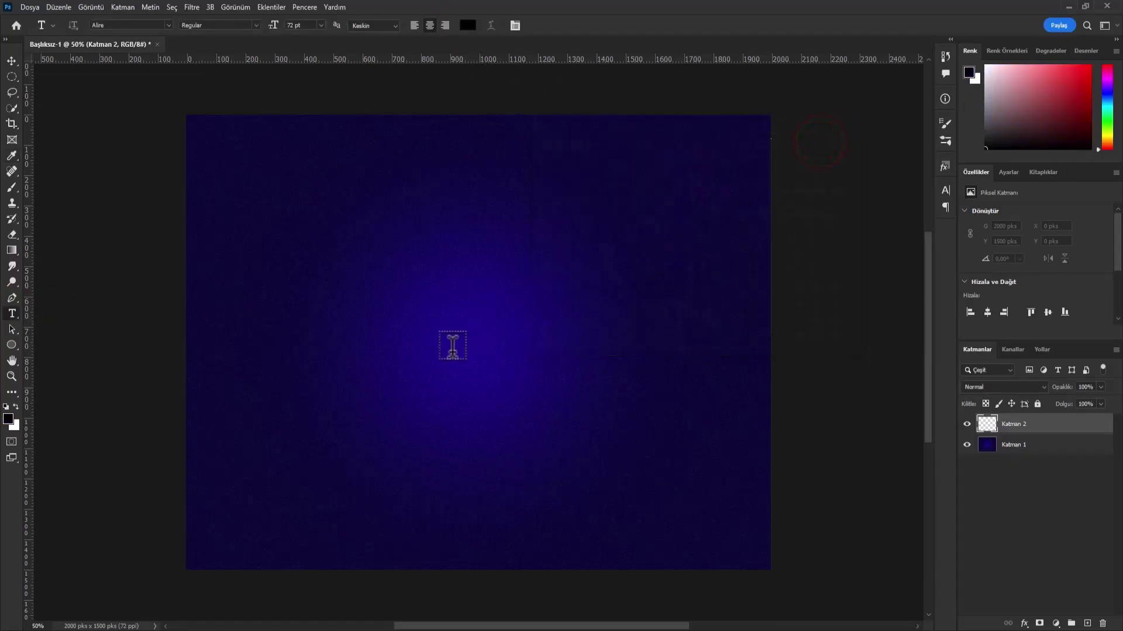
# - Add the text "Perfect" on the canvas in the Alire font
pyautogui.click(380, 358)
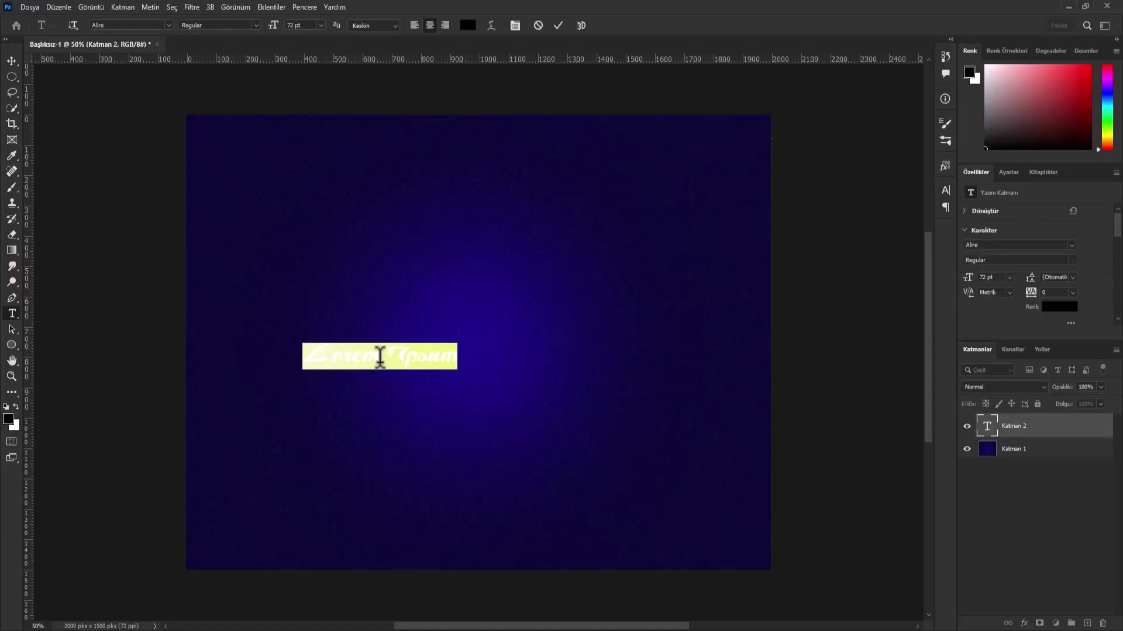
pyautogui.write('Grap')
pyautogui.write('el')
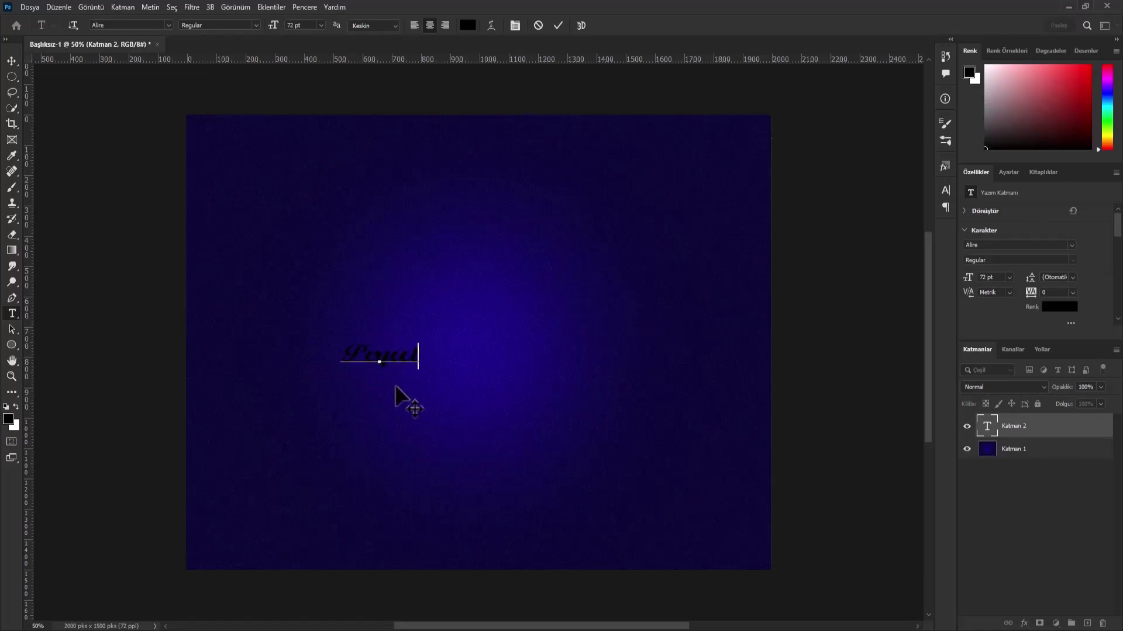
pyautogui.doubleClick(419, 355)
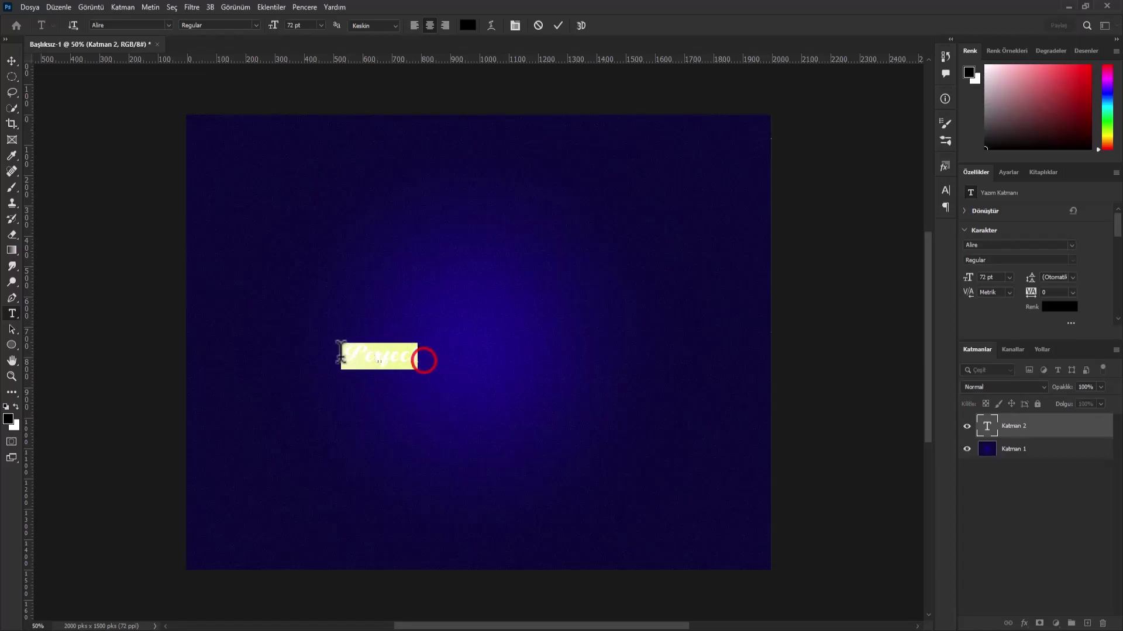
pyautogui.click(167, 25)
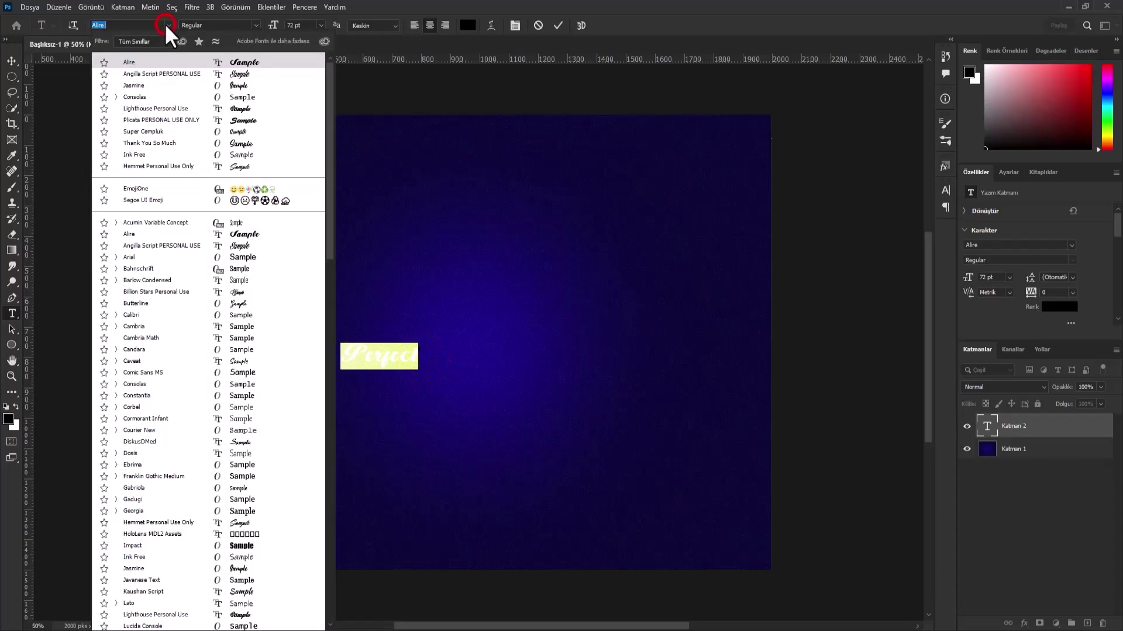
pyautogui.click(240, 62)
pyautogui.hotkey('ctrl', 'Return')
# - Enlarge the "Perfect" text with Free Transform to about 639% width and 905% height, and centre it vertically on the canvas
pyautogui.click(58, 7)
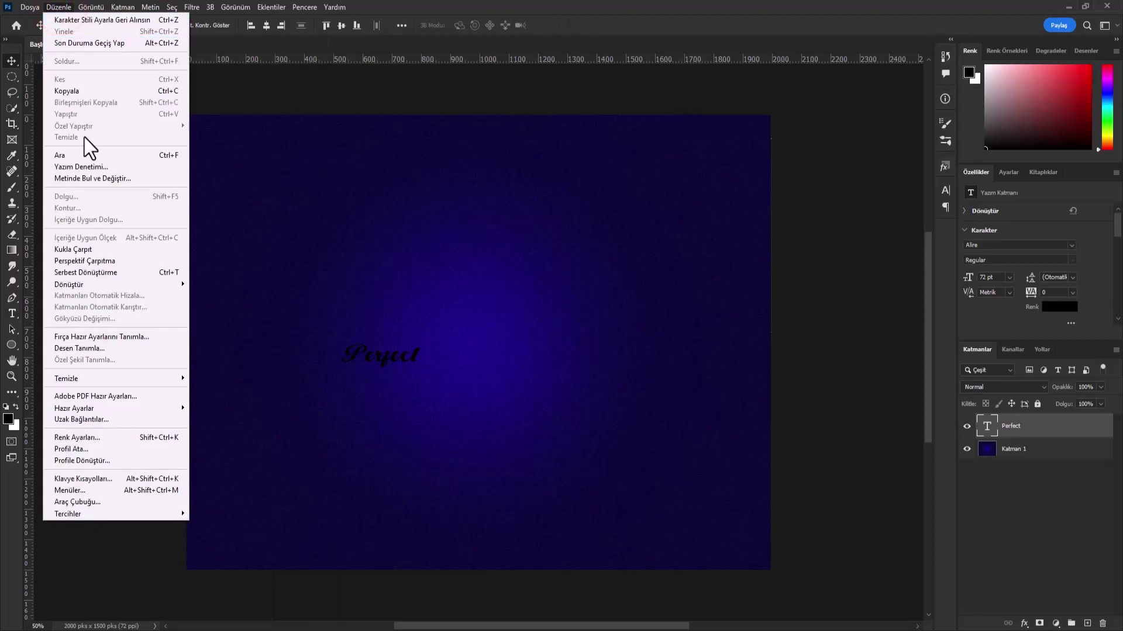
pyautogui.click(87, 271)
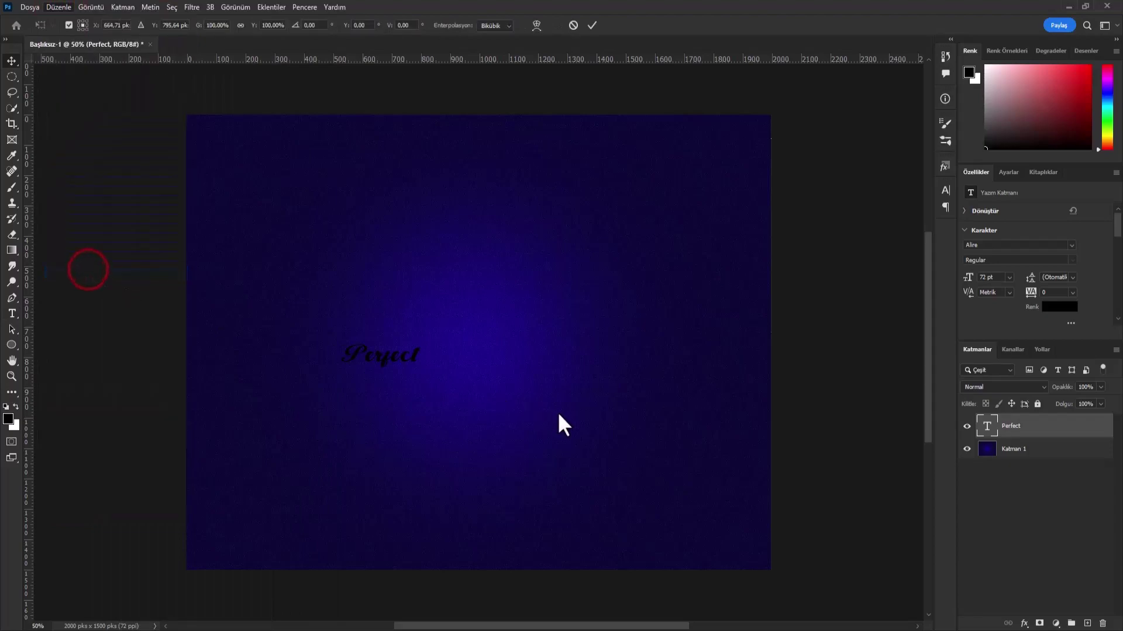
pyautogui.moveTo(420, 344); pyautogui.dragTo(694, 253)
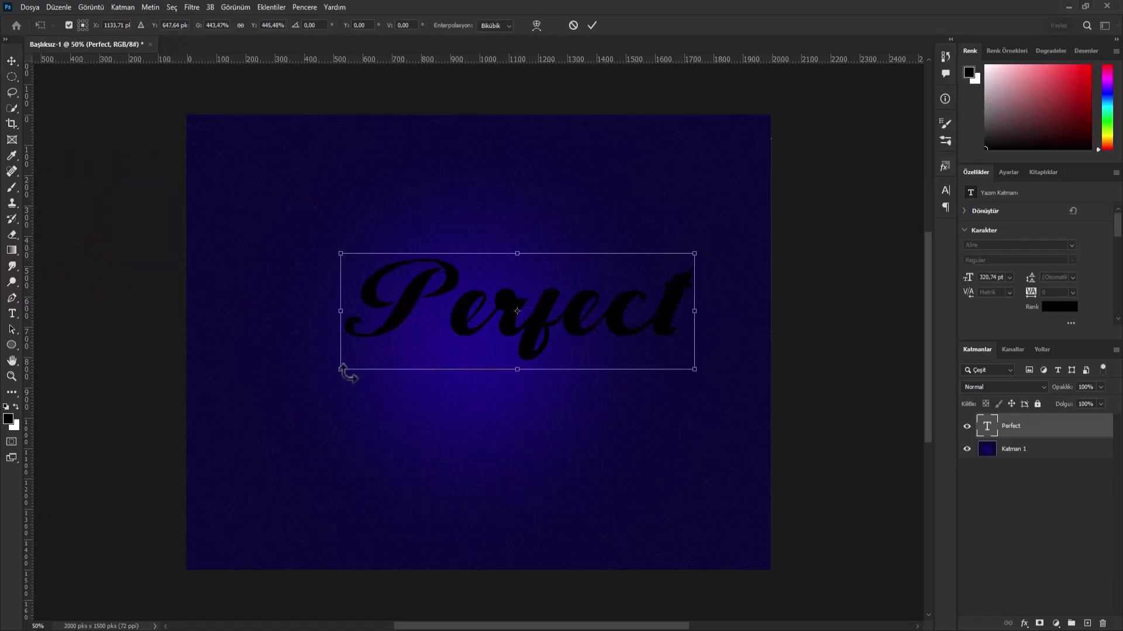
pyautogui.moveTo(339, 370); pyautogui.dragTo(203, 495)
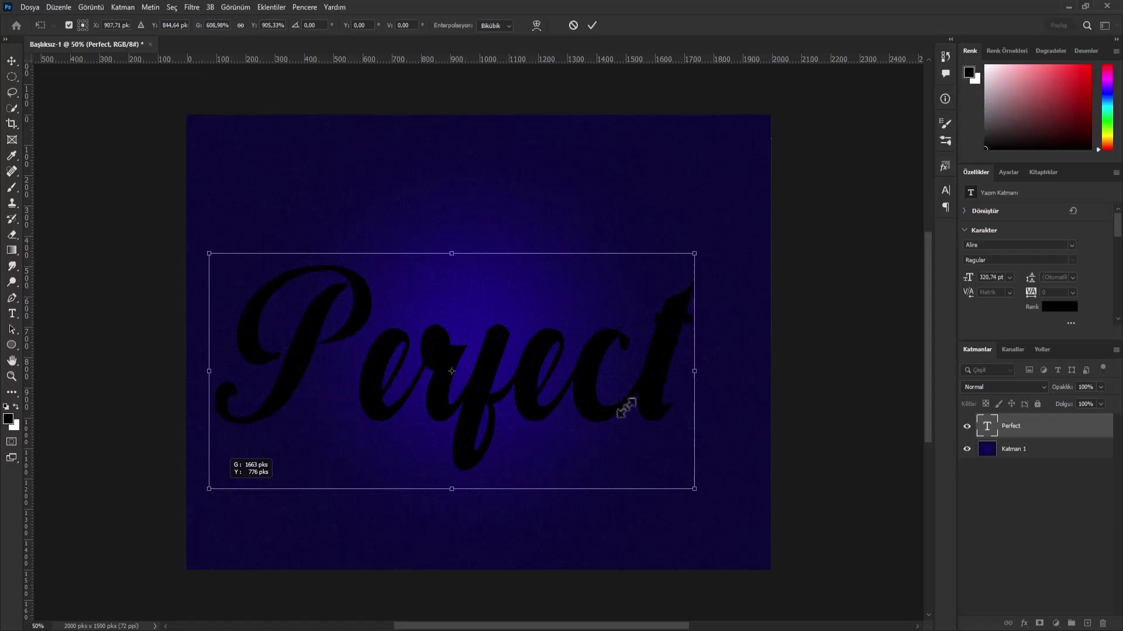
pyautogui.moveTo(698, 370); pyautogui.dragTo(719, 367)
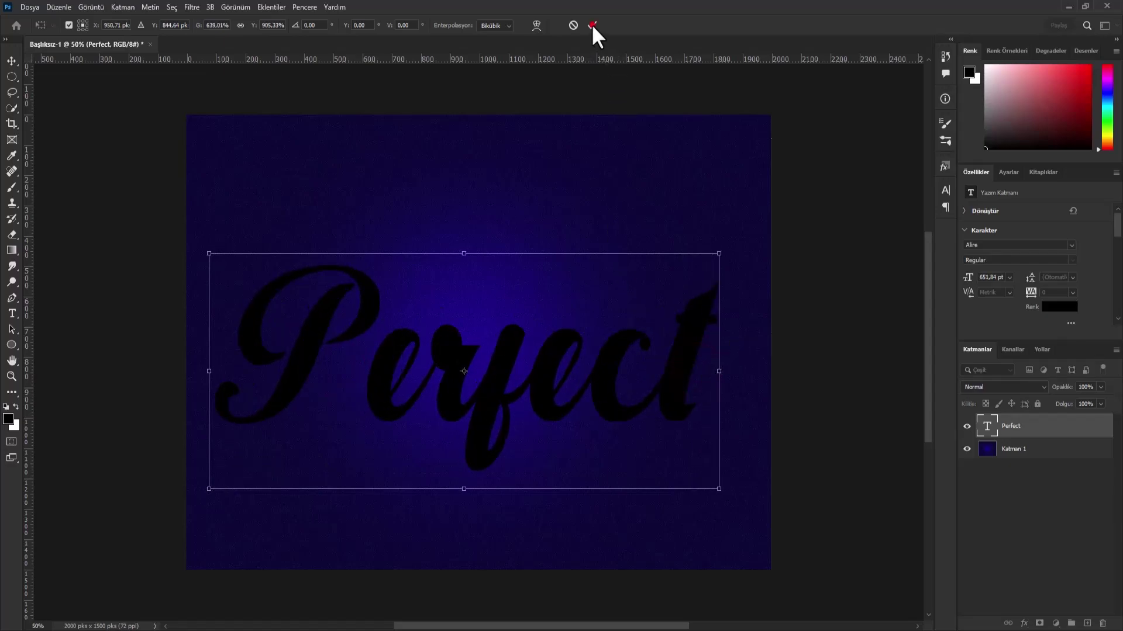
pyautogui.click(591, 25)
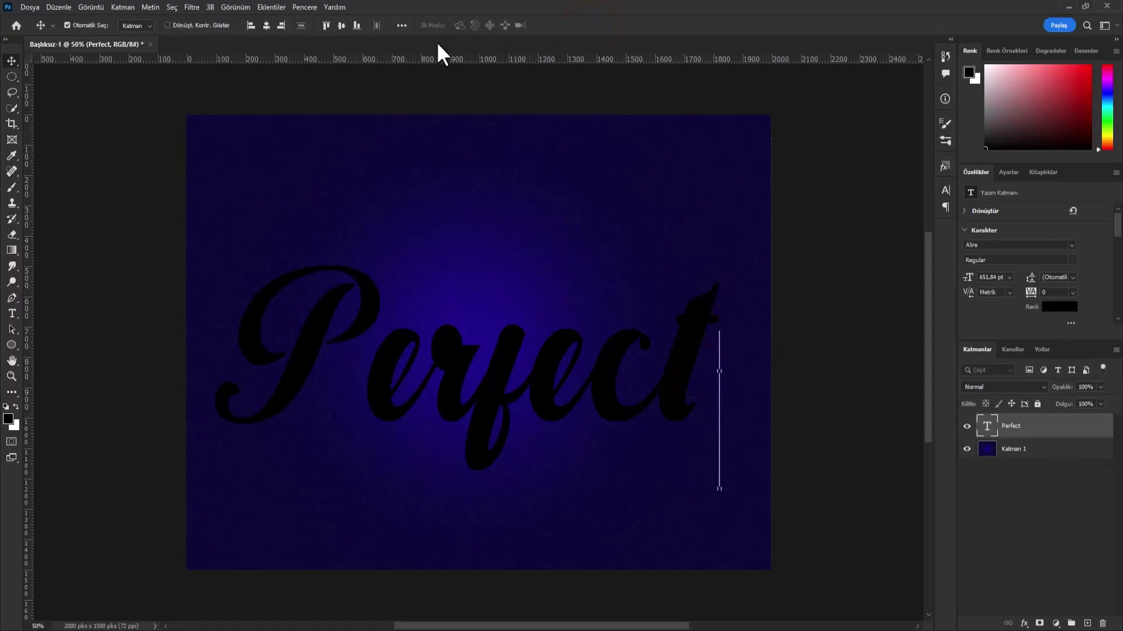
pyautogui.click(341, 25)
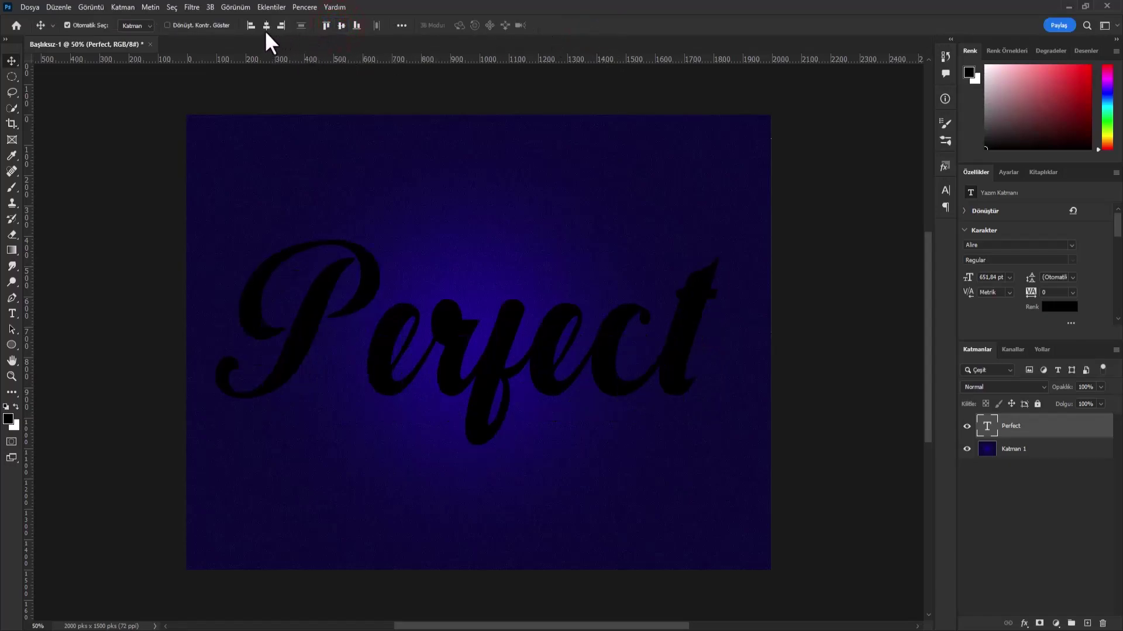
# - Centre the "Perfect" text horizontally on the canvas and rasterize its type layer
pyautogui.click(266, 25)
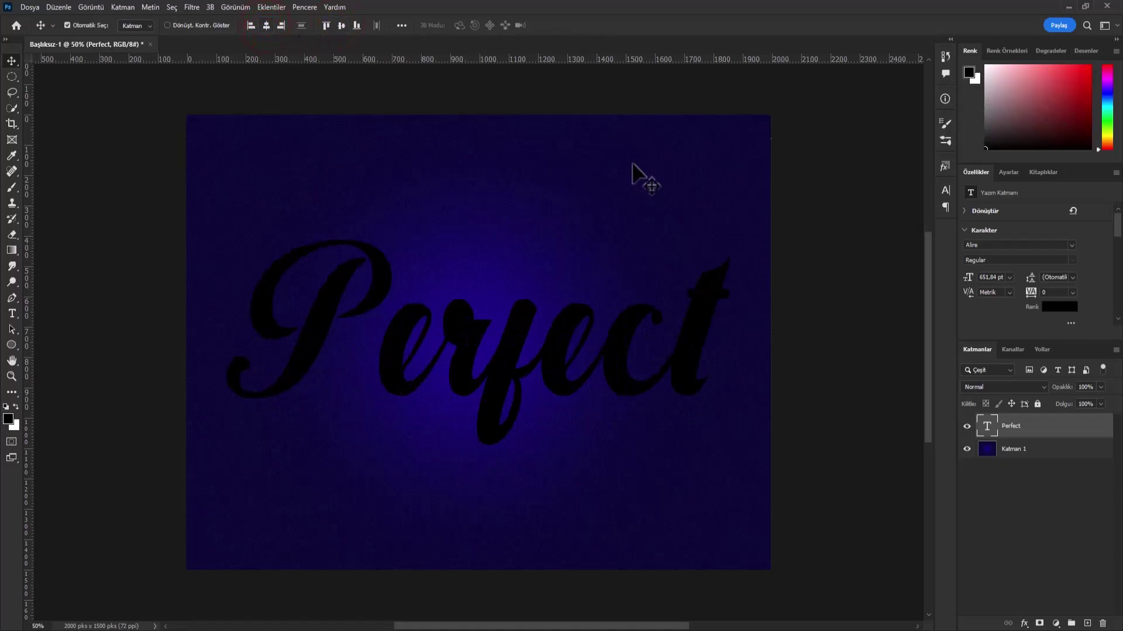
pyautogui.rightClick(1039, 434)
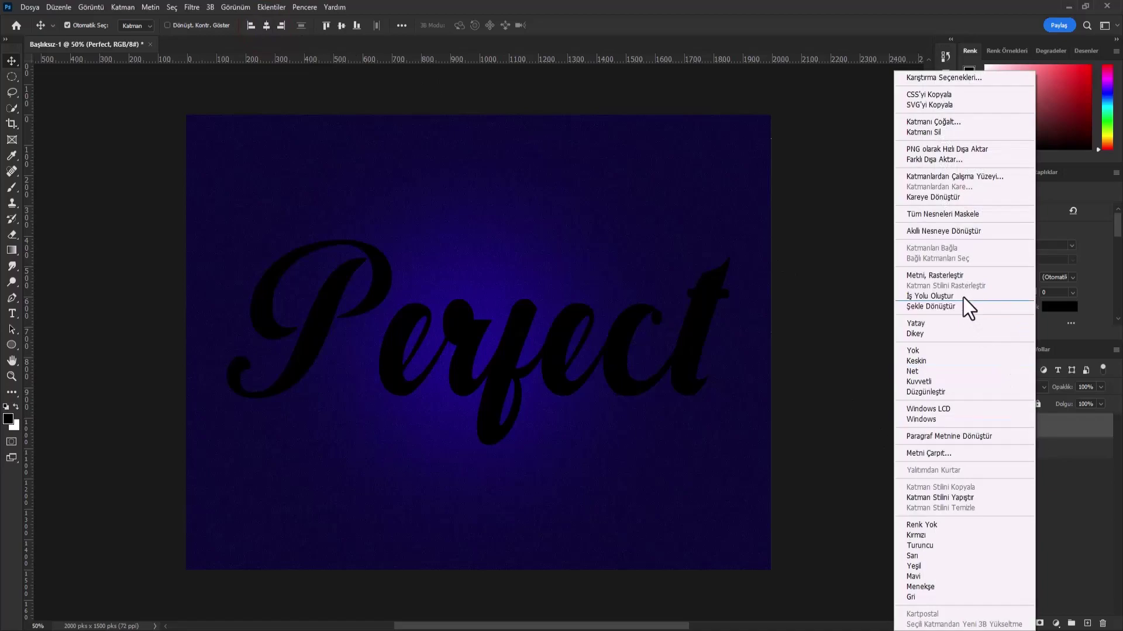
pyautogui.click(946, 273)
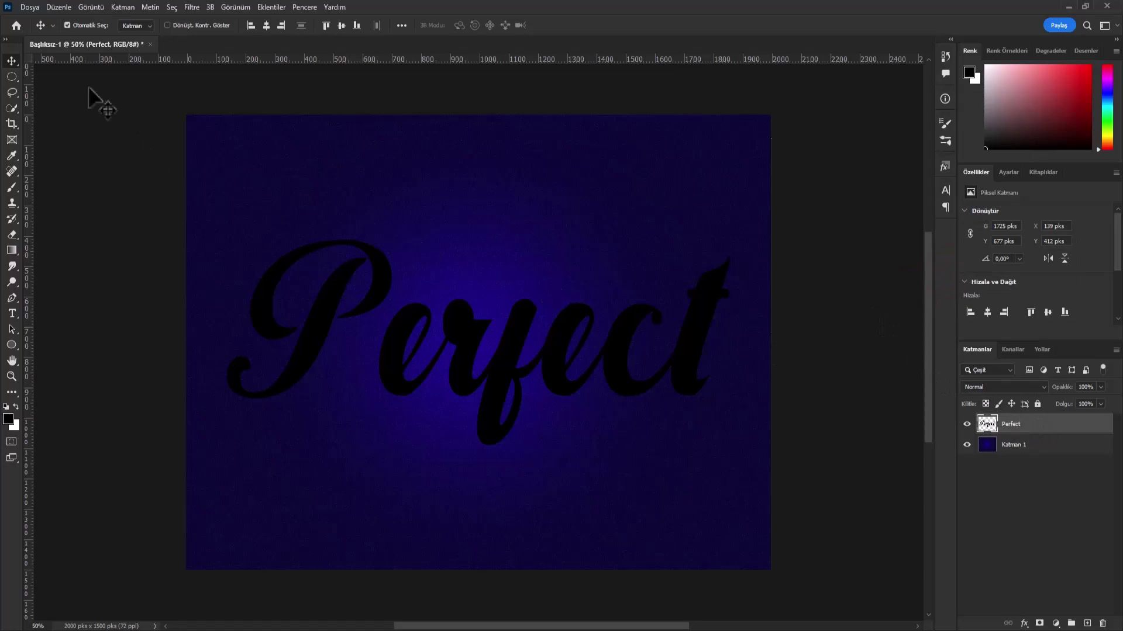
# - Nudge the rasterized "Perfect" layer 2 px left and 2 px up with Free Transform
pyautogui.click(59, 7)
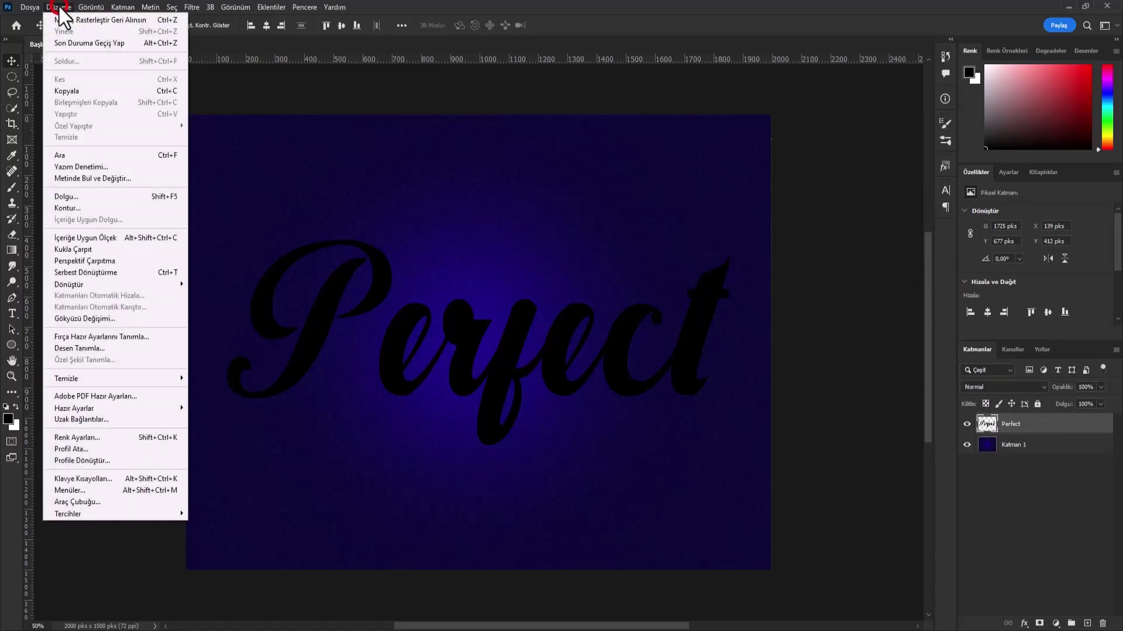
pyautogui.click(109, 272)
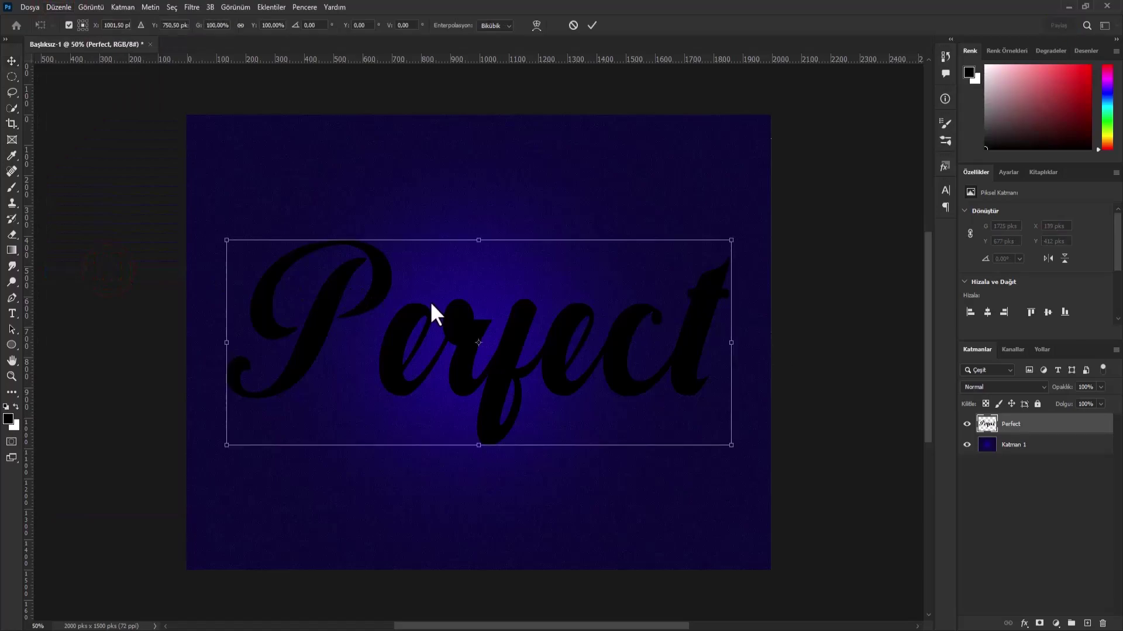
pyautogui.press('Left')
pyautogui.press('Left')
pyautogui.press('Up')
pyautogui.press('Up')
pyautogui.press('Return')
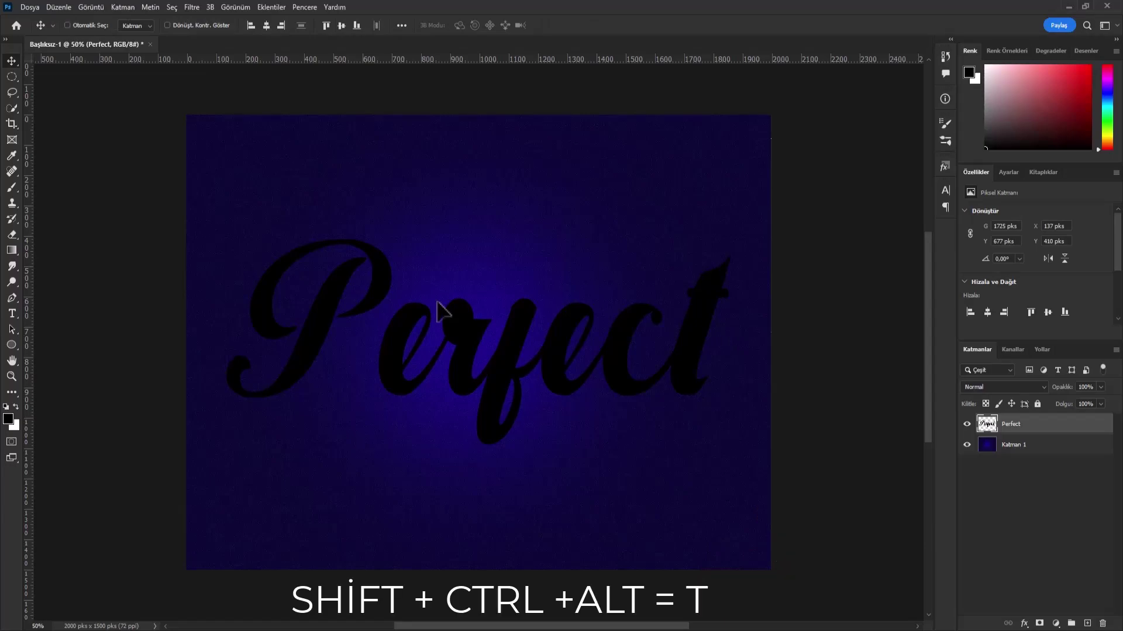
# - Repeat the transform on successive duplicates of the "Perfect" layer up to Perfect kopya 41, each offset 2 px further left and up
pyautogui.hotkey('ctrl', 'shift', 'alt', 't')
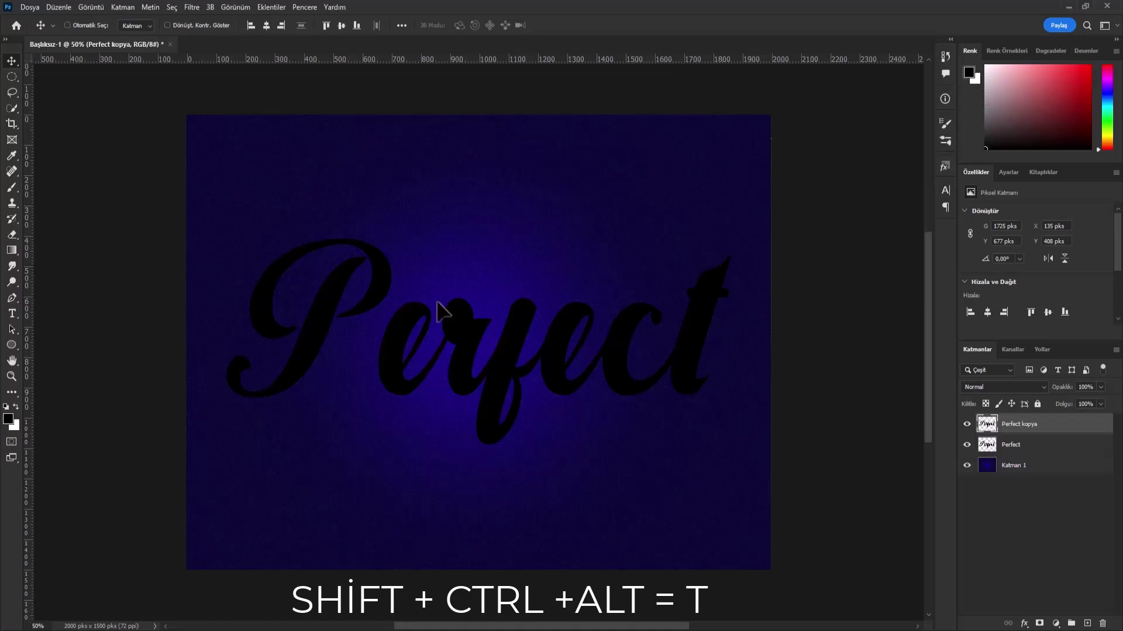
pyautogui.hotkey('ctrl', 'shift', 'alt', 't')
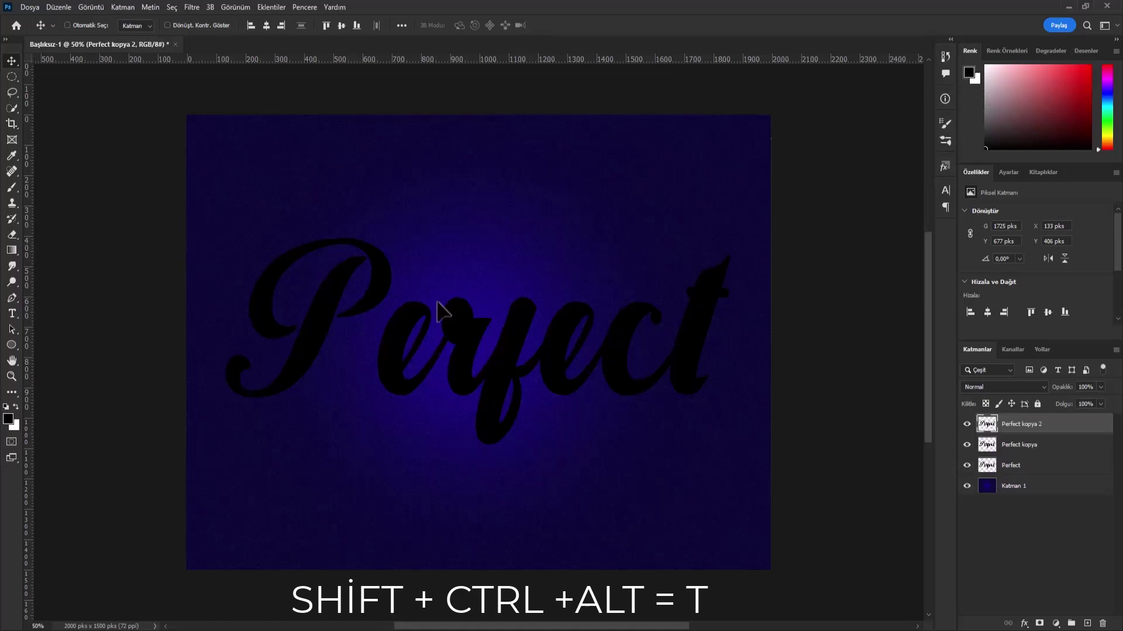
pyautogui.hotkey('ctrl', 'shift', 'alt', 't')
pyautogui.hotkey('ctrl', 'shift', 'alt', 't')
pyautogui.hotkey('ctrl', 'shift', 'alt', 't')
pyautogui.hotkey('ctrl', 'shift', 'alt', 't')
pyautogui.hotkey('ctrl', 'shift', 'alt', 't')
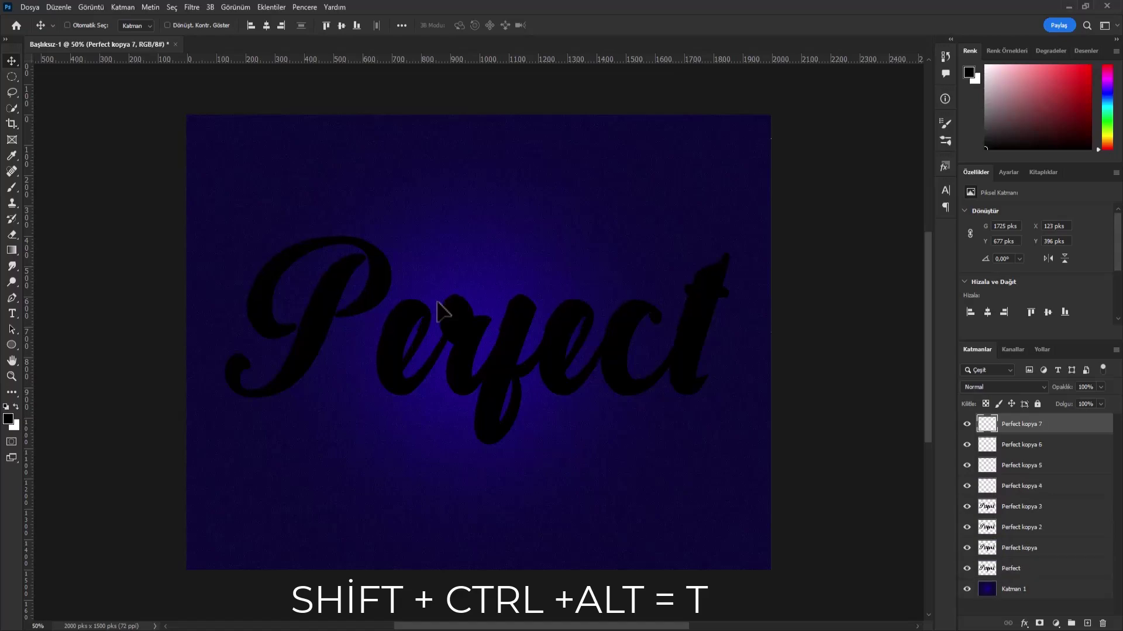
pyautogui.hotkey('ctrl', 'shift', 'alt', 't')
pyautogui.hotkey('ctrl', 'shift', 'alt', 't')
pyautogui.hotkey('ctrl', 'shift', 'alt', 't')
pyautogui.hotkey('ctrl', 'shift', 'alt', 't')
pyautogui.hotkey('ctrl', 'shift', 'alt', 't')
pyautogui.hotkey('ctrl', 'shift', 'alt', 't')
pyautogui.hotkey('ctrl', 'shift', 'alt', 't')
pyautogui.hotkey('ctrl', 'shift', 'alt', 't')
pyautogui.hotkey('ctrl', 'shift', 'alt', 't')
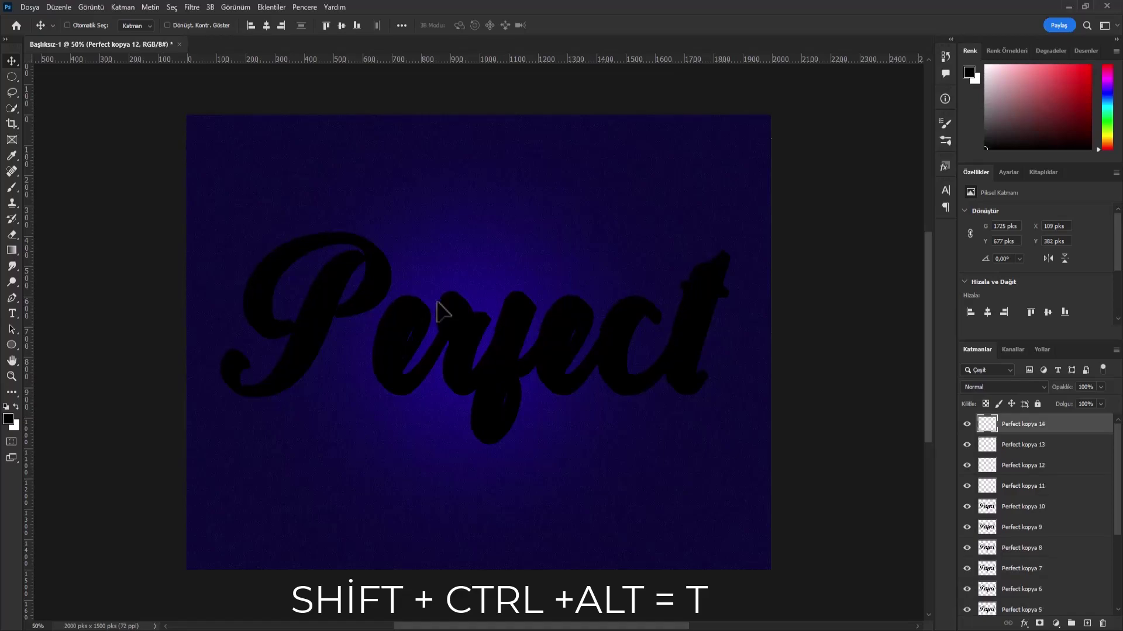
pyautogui.hotkey('ctrl', 'shift', 'alt', 't')
pyautogui.hotkey('ctrl', 'shift', 'alt', 't')
pyautogui.hotkey('ctrl', 'shift', 'alt', 't')
pyautogui.hotkey('ctrl', 'shift', 'alt', 't')
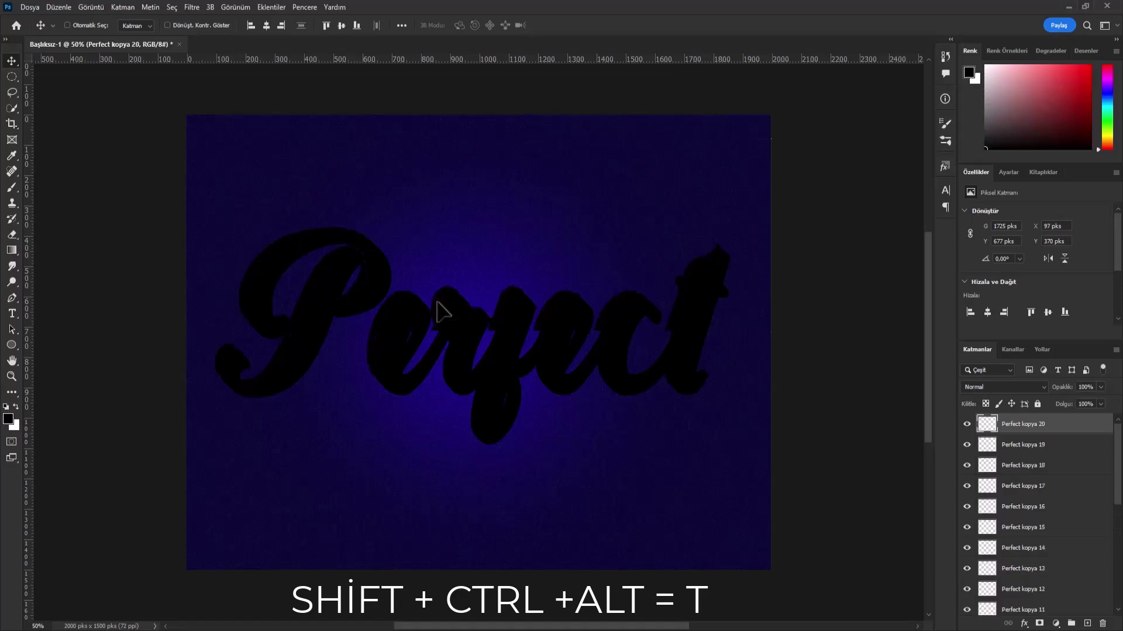
pyautogui.hotkey('ctrl', 'shift', 'alt', 't')
pyautogui.hotkey('ctrl', 'shift', 'alt', 't')
pyautogui.hotkey('ctrl', 'shift', 'alt', 't')
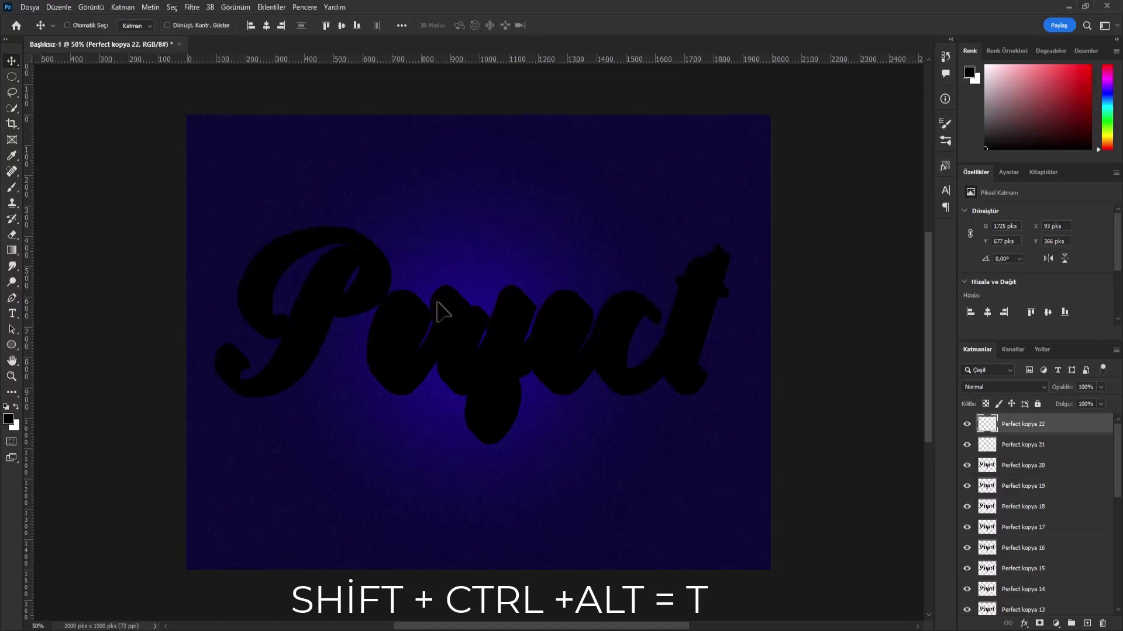
pyautogui.hotkey('ctrl', 'shift', 'alt', 't')
pyautogui.hotkey('ctrl', 'shift', 'alt', 't')
pyautogui.hotkey('ctrl', 'shift', 'alt', 't')
pyautogui.hotkey('ctrl', 'shift', 'alt', 't')
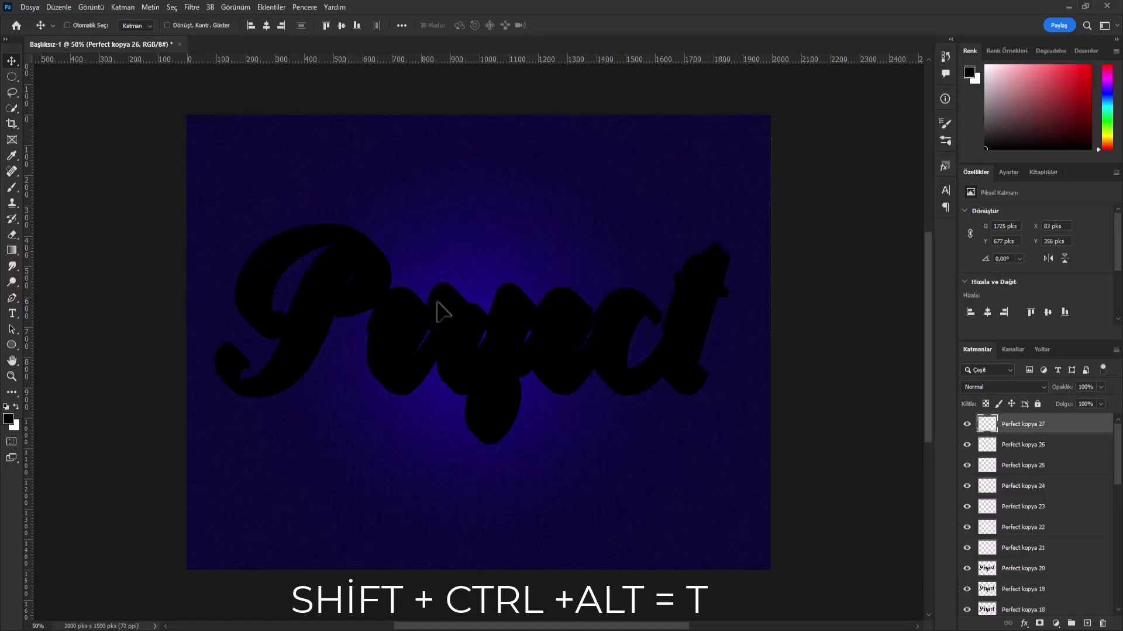
pyautogui.hotkey('ctrl', 'shift', 'alt', 't')
pyautogui.hotkey('ctrl', 'shift', 'alt', 't')
pyautogui.hotkey('ctrl', 'shift', 'alt', 't')
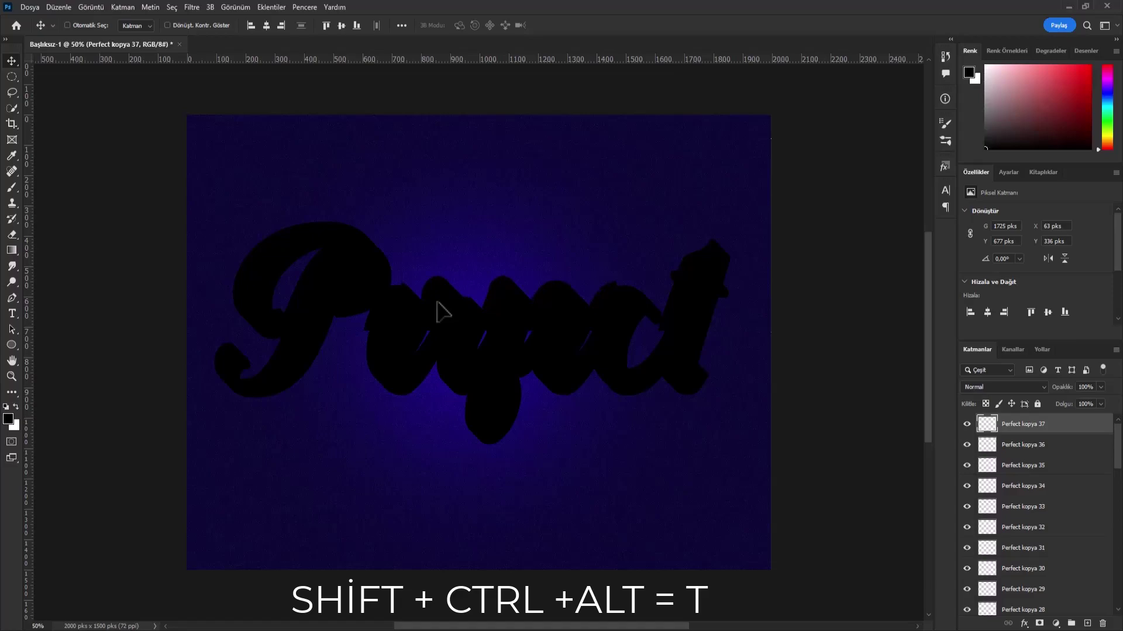
pyautogui.hotkey('ctrl', 'shift', 'alt', 't')
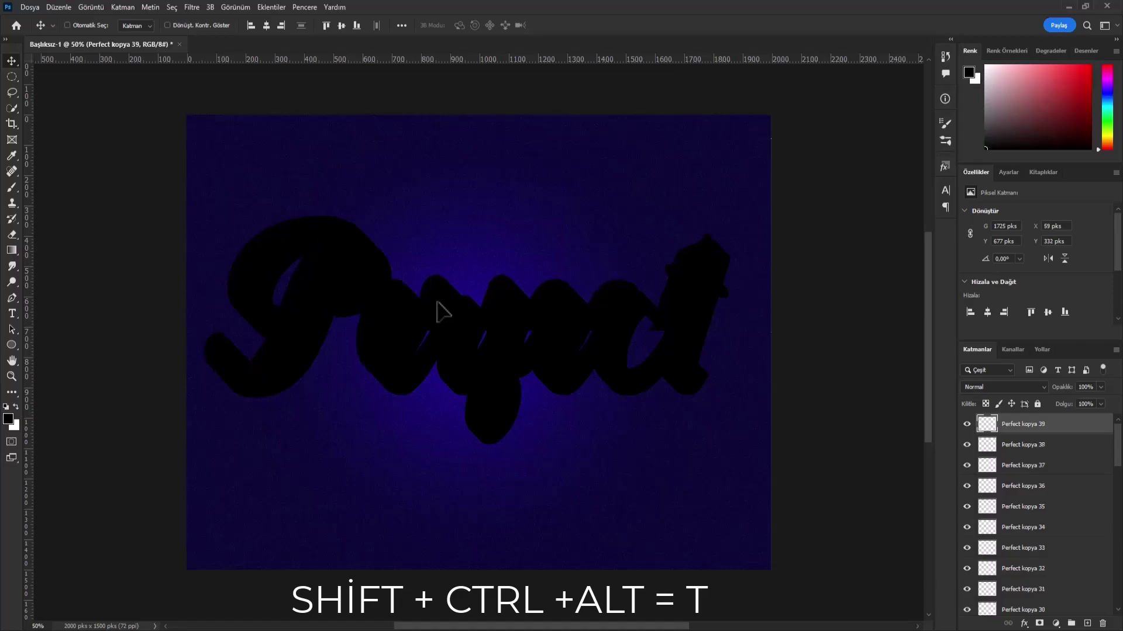
pyautogui.hotkey('ctrl', 'shift', 'alt', 't')
pyautogui.hotkey('ctrl', 'shift', 'alt', 't')
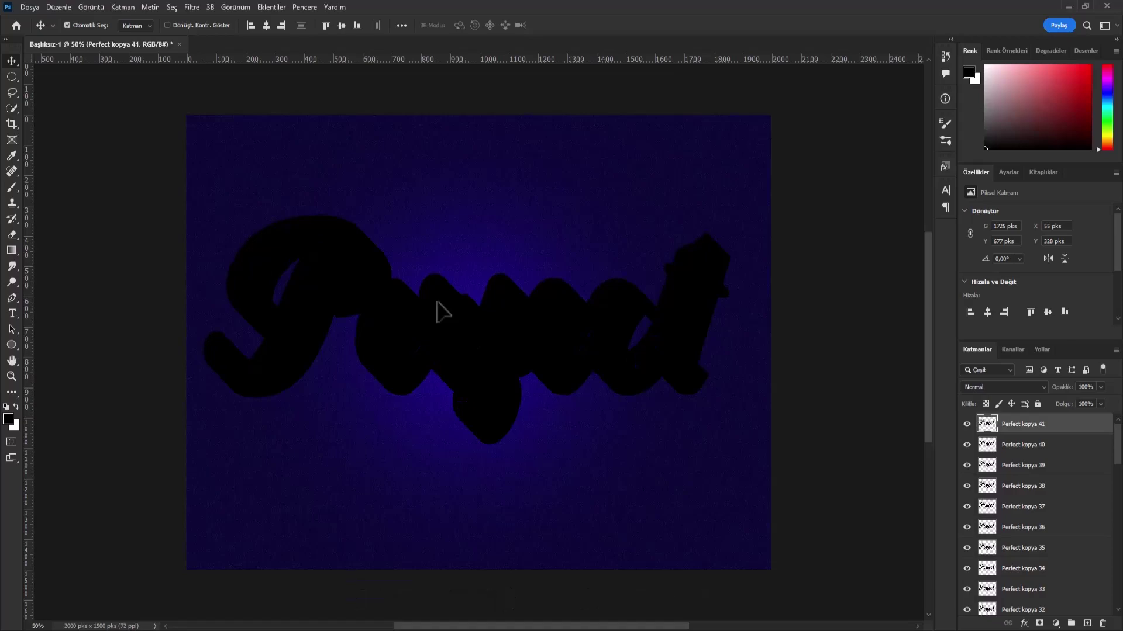
# - Add a Bevel and Emboss effect to Perfect kopya 40 with style İç Eğim, technique Yumuşak Keski, depth 480% and size 13 px
pyautogui.click(1065, 446)
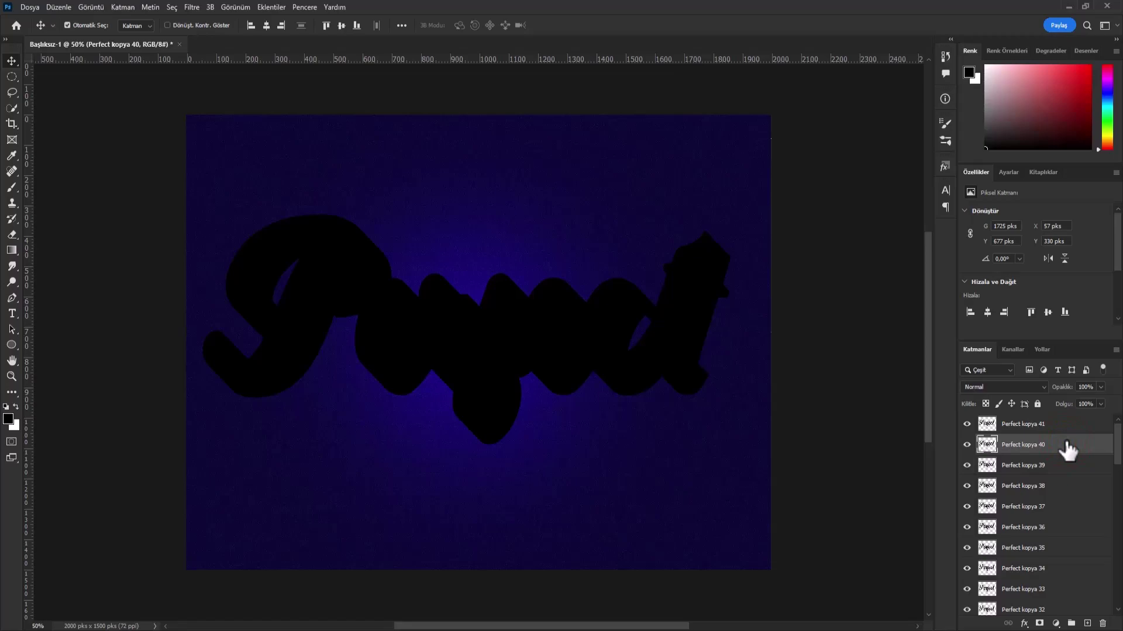
pyautogui.doubleClick(1065, 446)
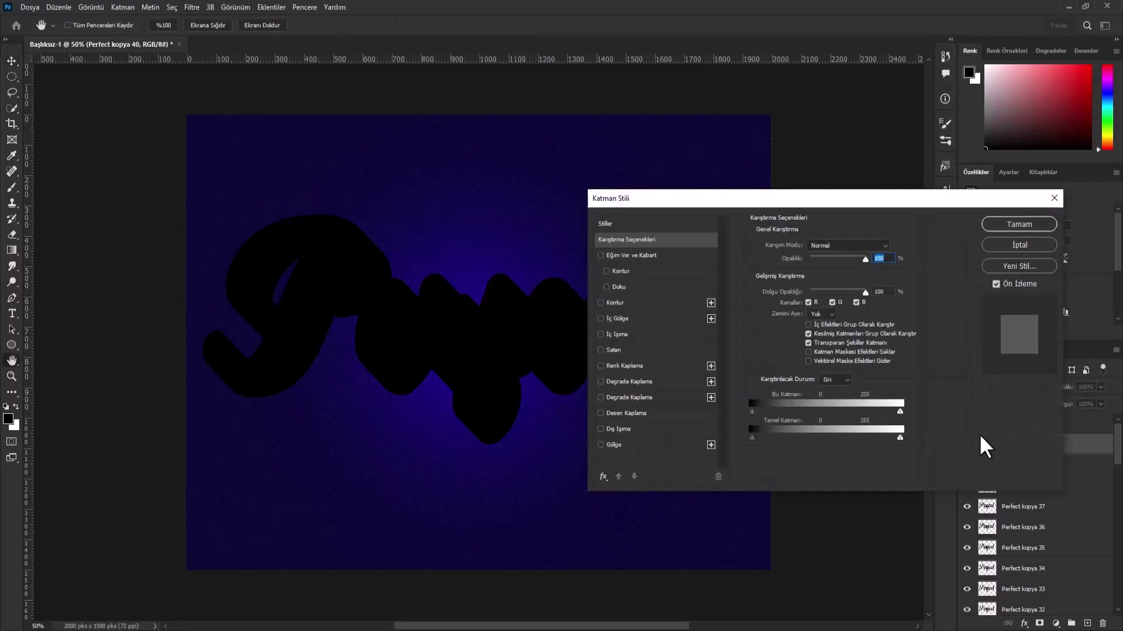
pyautogui.click(660, 257)
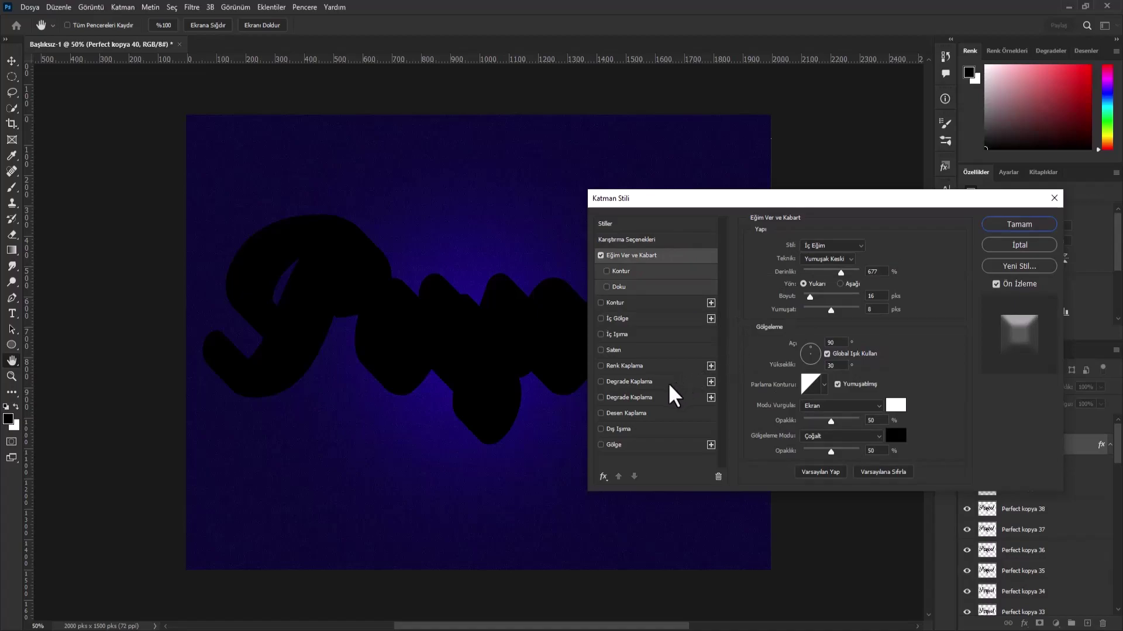
pyautogui.click(842, 244)
pyautogui.click(819, 265)
pyautogui.click(814, 260)
pyautogui.click(813, 286)
pyautogui.moveTo(829, 272); pyautogui.dragTo(809, 293)
pyautogui.click(808, 292)
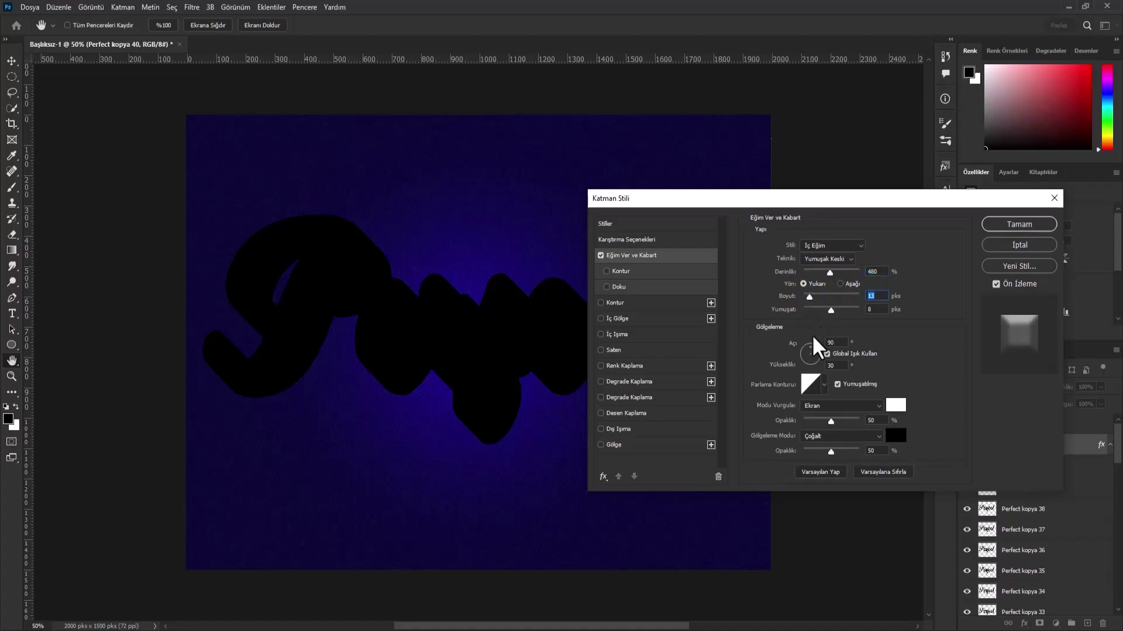
# - Add a Color Overlay in #f4ad61 at 100% opacity to Perfect kopya 40 and apply the layer style
pyautogui.click(655, 366)
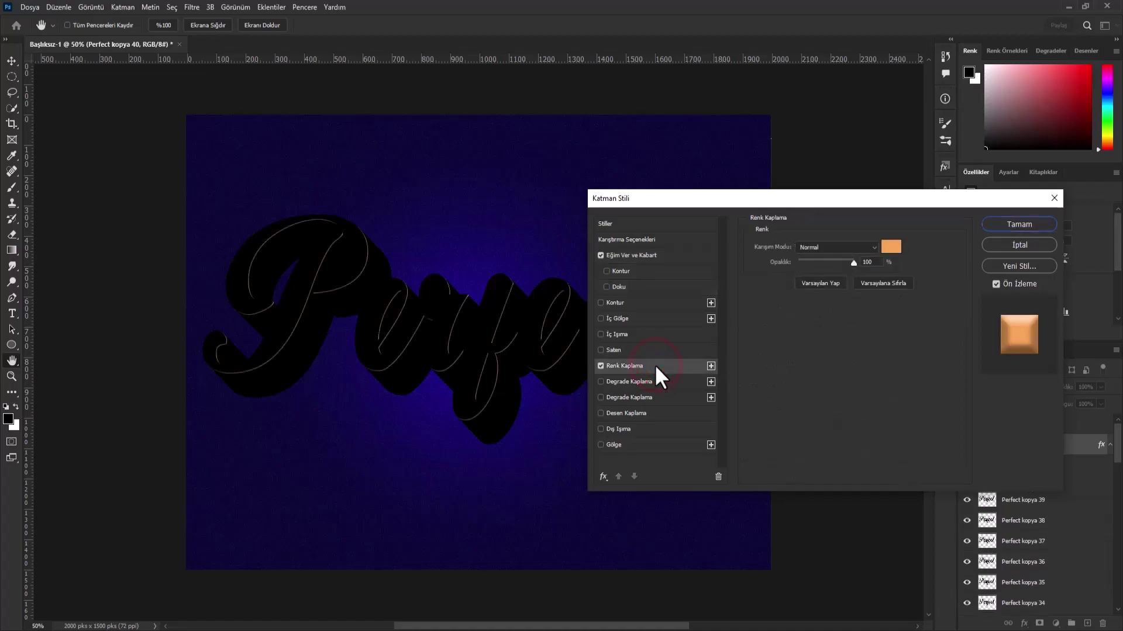
pyautogui.click(891, 250)
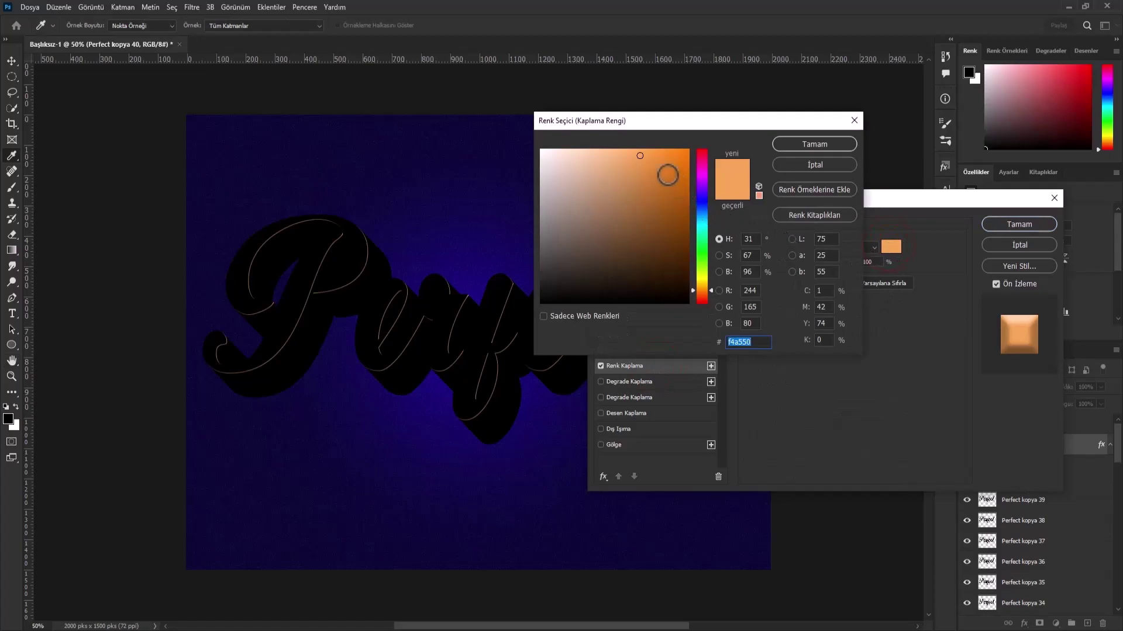
pyautogui.click(630, 155)
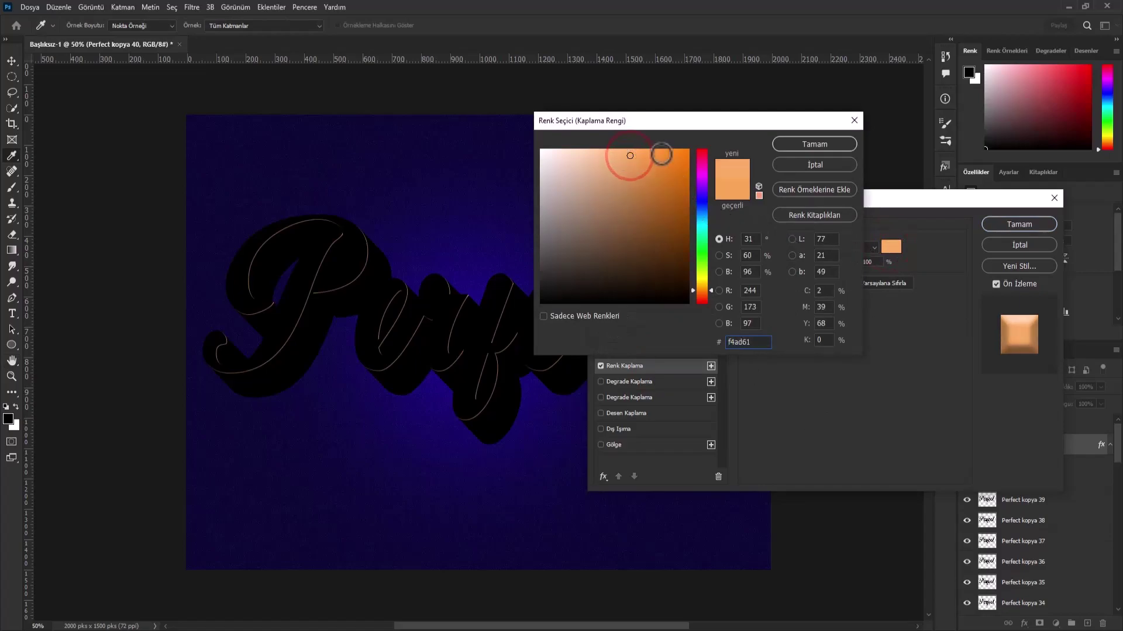
pyautogui.click(809, 142)
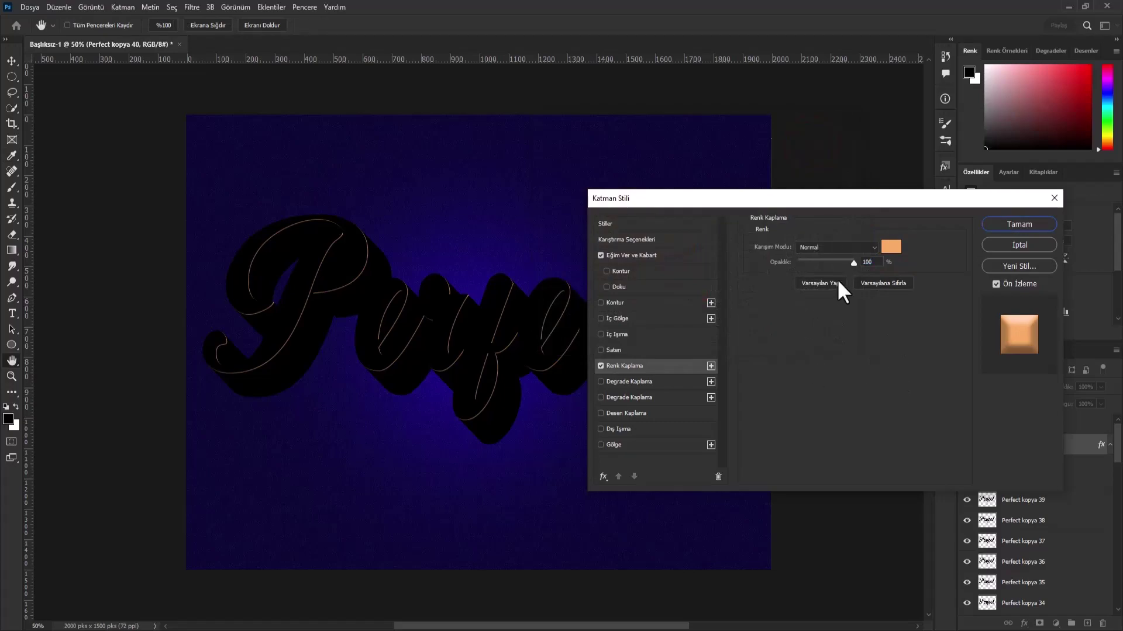
pyautogui.moveTo(853, 262); pyautogui.dragTo(854, 262)
pyautogui.click(1001, 223)
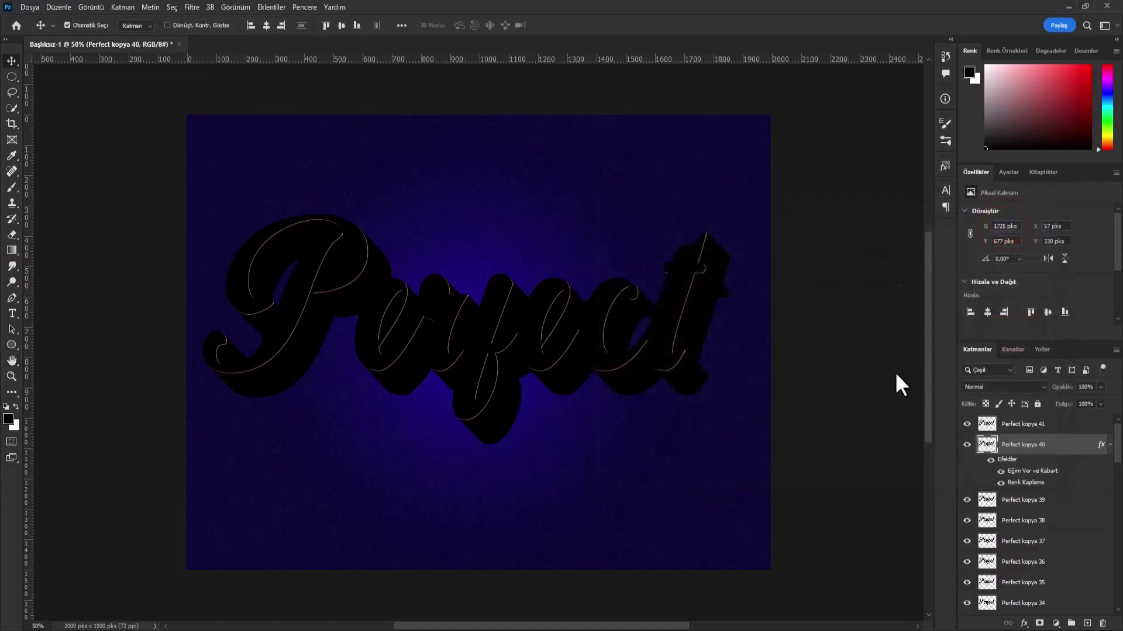
# - Copy the layer style of Perfect kopya 40 and paste it onto all layers from Perfect kopya 39 down to Perfect kopya
pyautogui.rightClick(1029, 480)
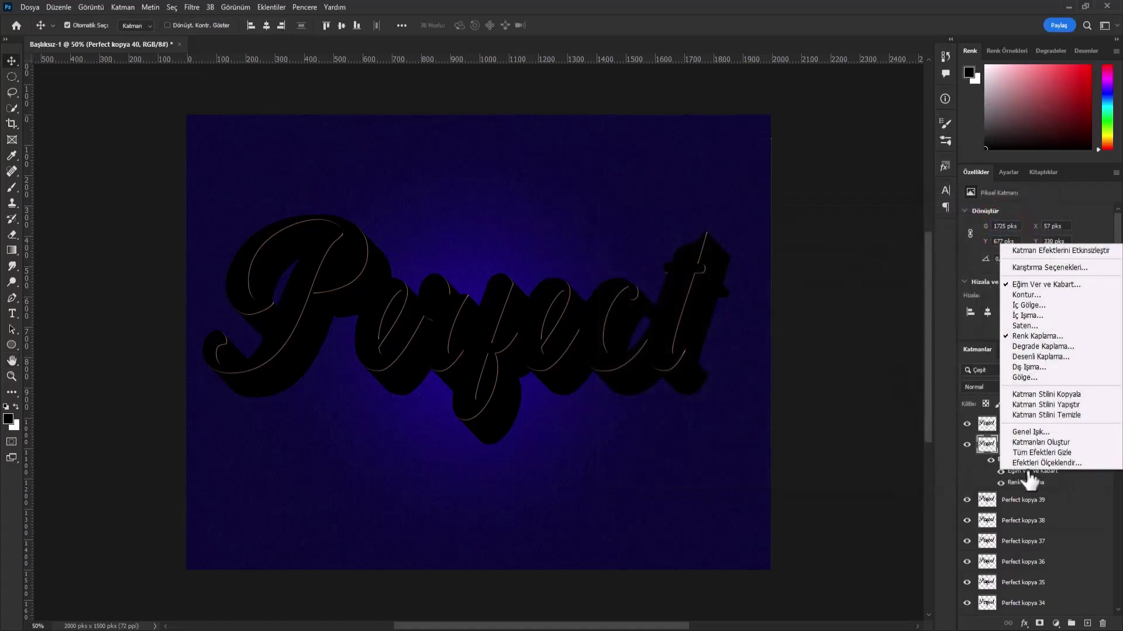
pyautogui.click(1047, 394)
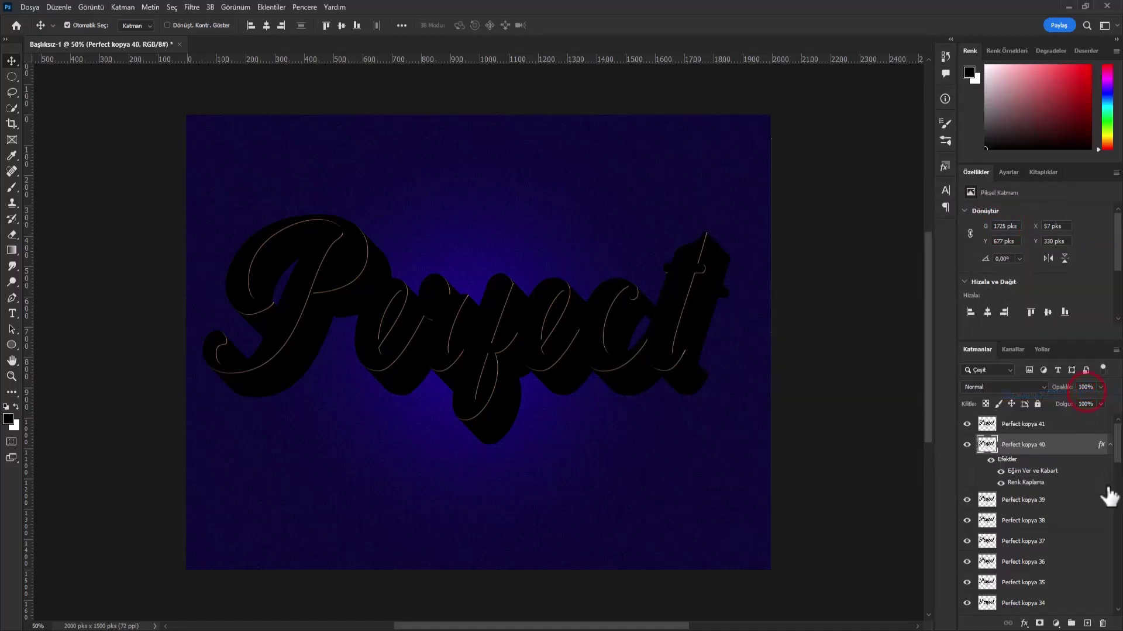
pyautogui.click(1064, 501)
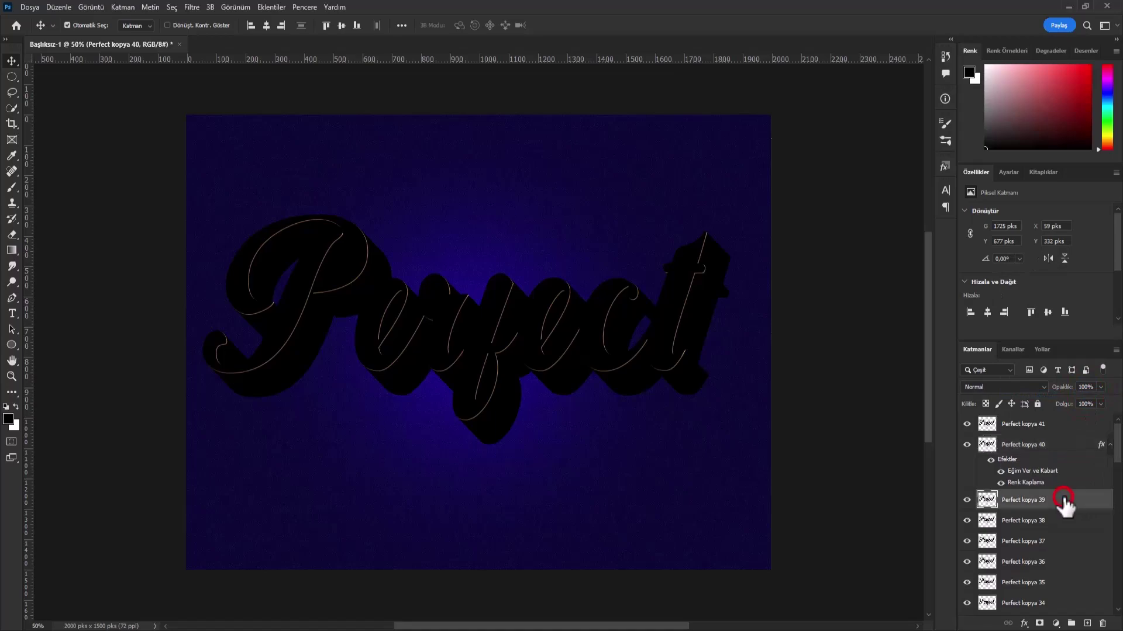
pyautogui.moveTo(1118, 456); pyautogui.dragTo(1119, 592)
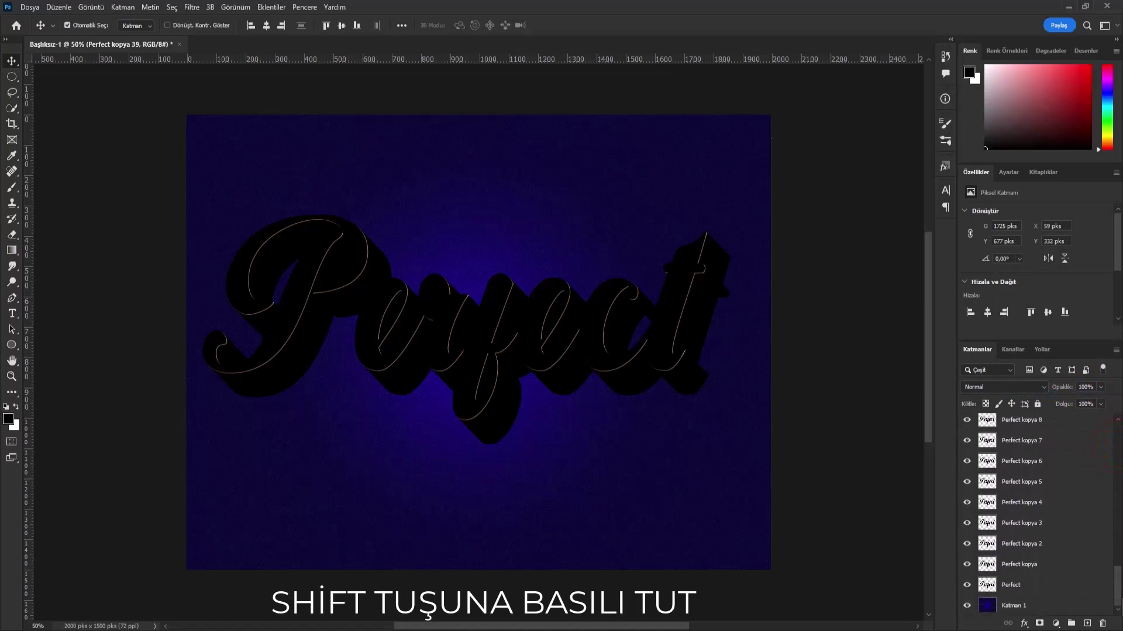
pyautogui.keyDown('shift'); pyautogui.click(1053, 566); pyautogui.keyUp('shift')
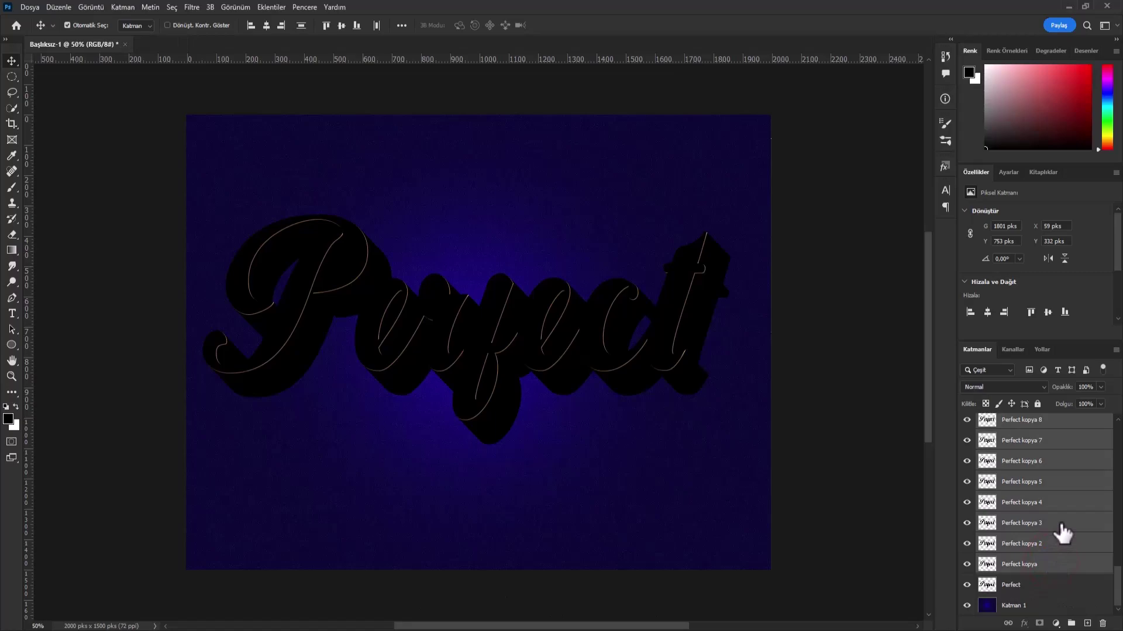
pyautogui.rightClick(1063, 532)
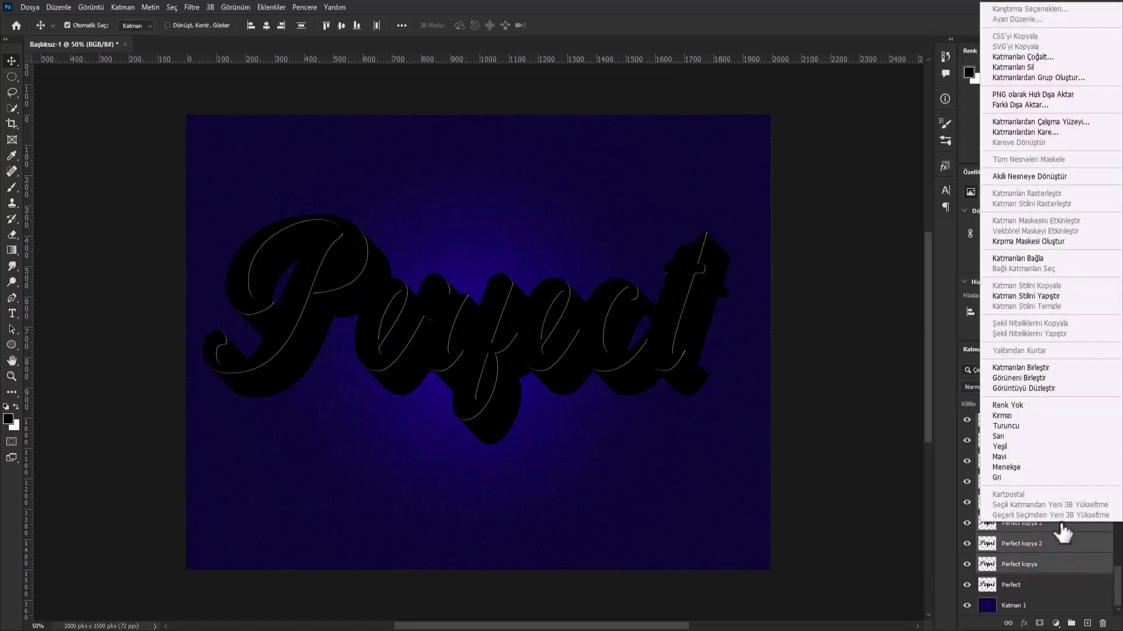
pyautogui.click(1029, 297)
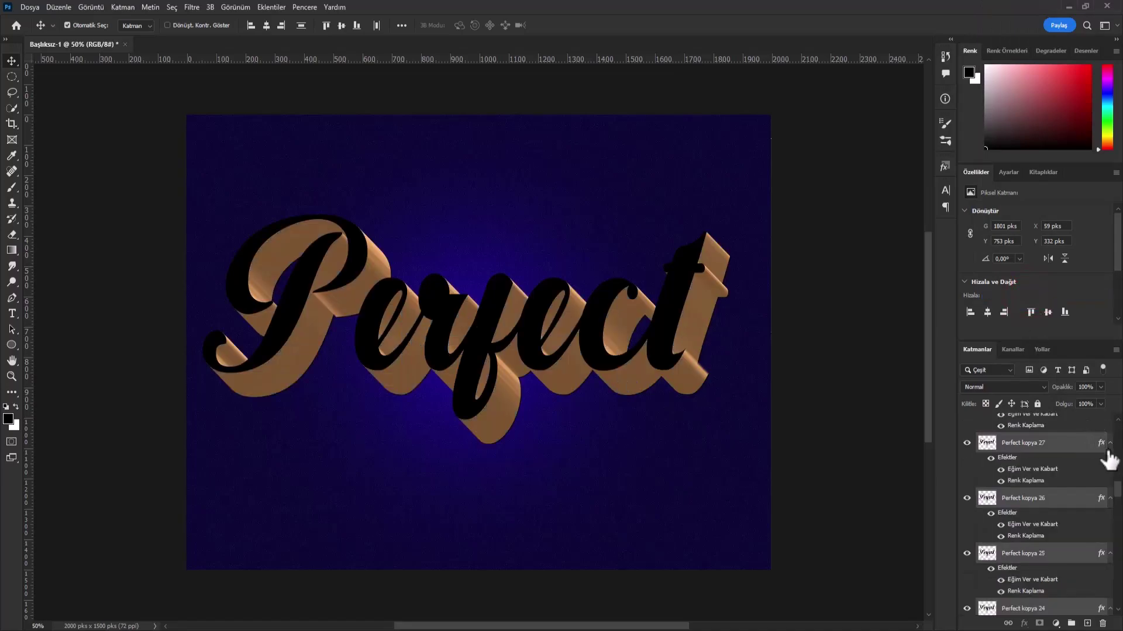
# - Merge all layers from Perfect kopya 40 down to Perfect kopya into a single layer
pyautogui.moveTo(1119, 494); pyautogui.dragTo(1118, 433)
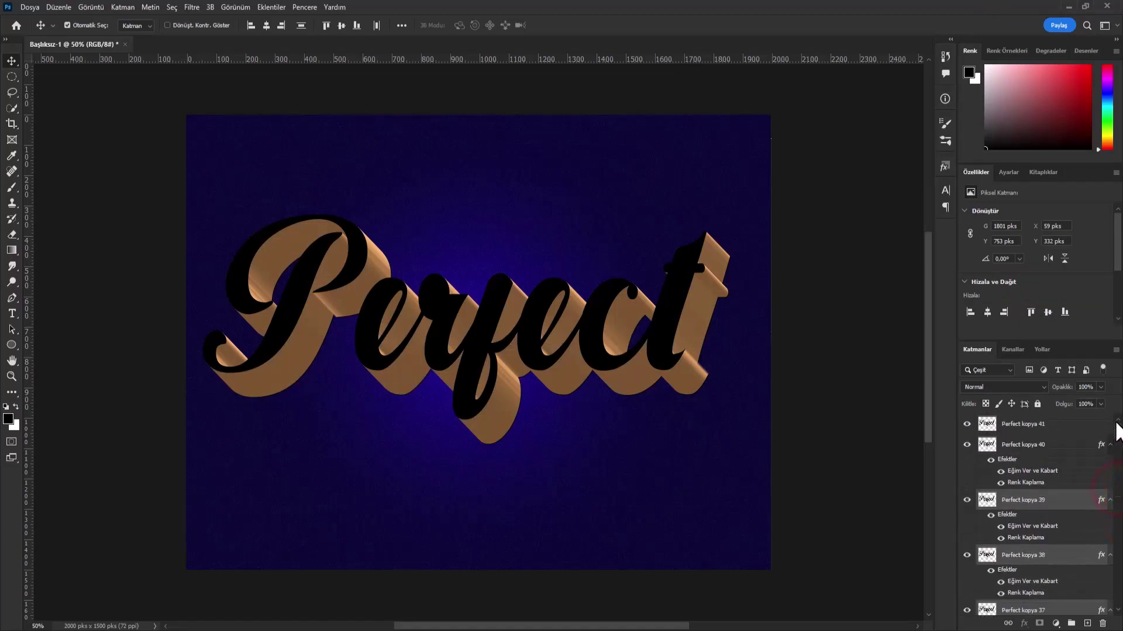
pyautogui.click(1070, 445)
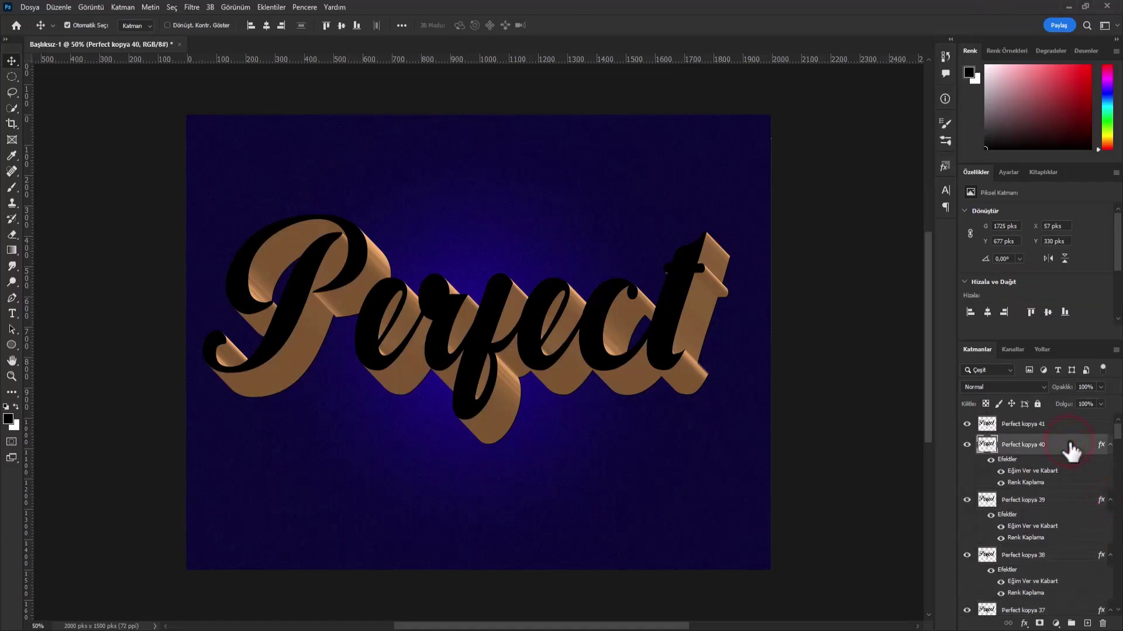
pyautogui.moveTo(1118, 430); pyautogui.dragTo(1119, 600)
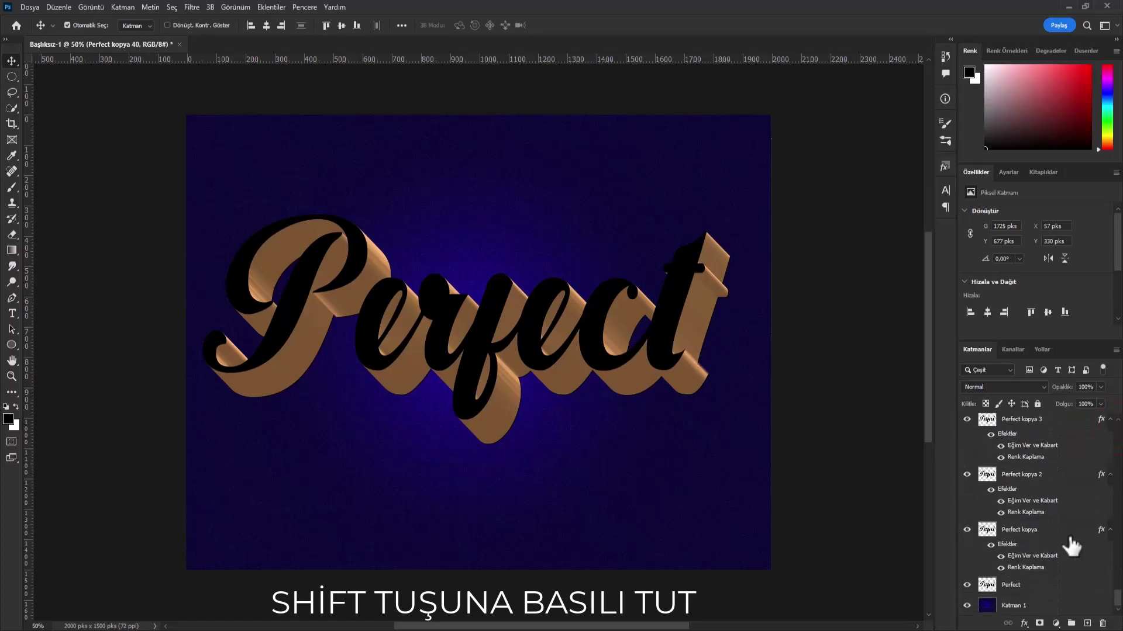
pyautogui.keyDown('shift'); pyautogui.click(1071, 537); pyautogui.keyUp('shift')
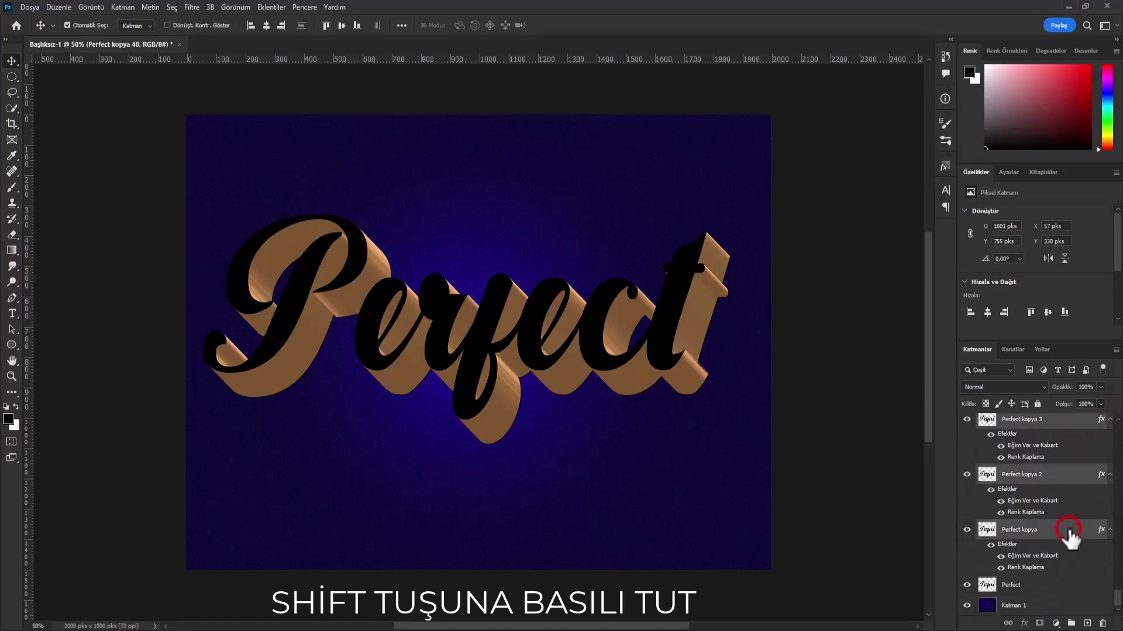
pyautogui.hotkey('ctrl', 'e')
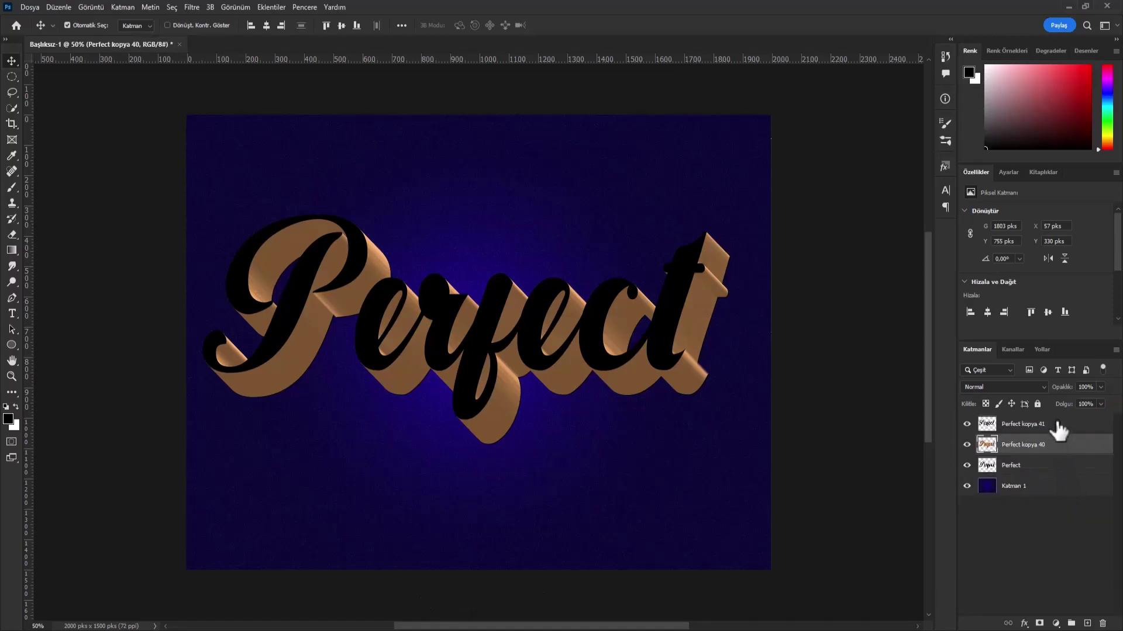
# - Add a Gradient Overlay to Perfect kopya 41 and set the gradient's 0% colour stop to #9a6806
pyautogui.click(1056, 425)
pyautogui.click(1060, 431)
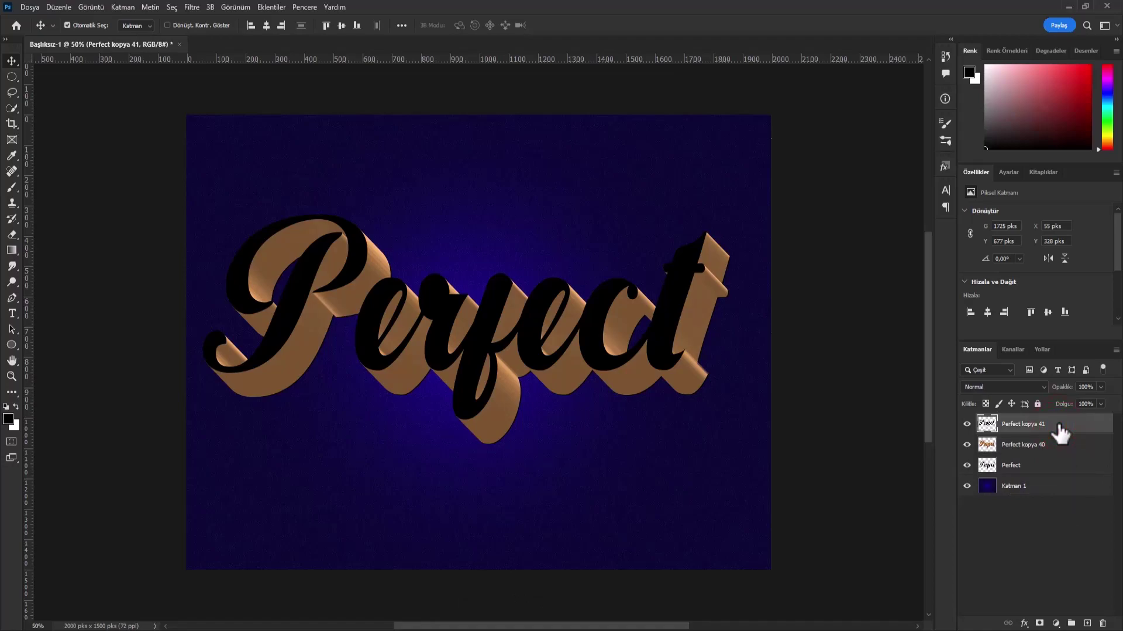
pyautogui.doubleClick(1060, 433)
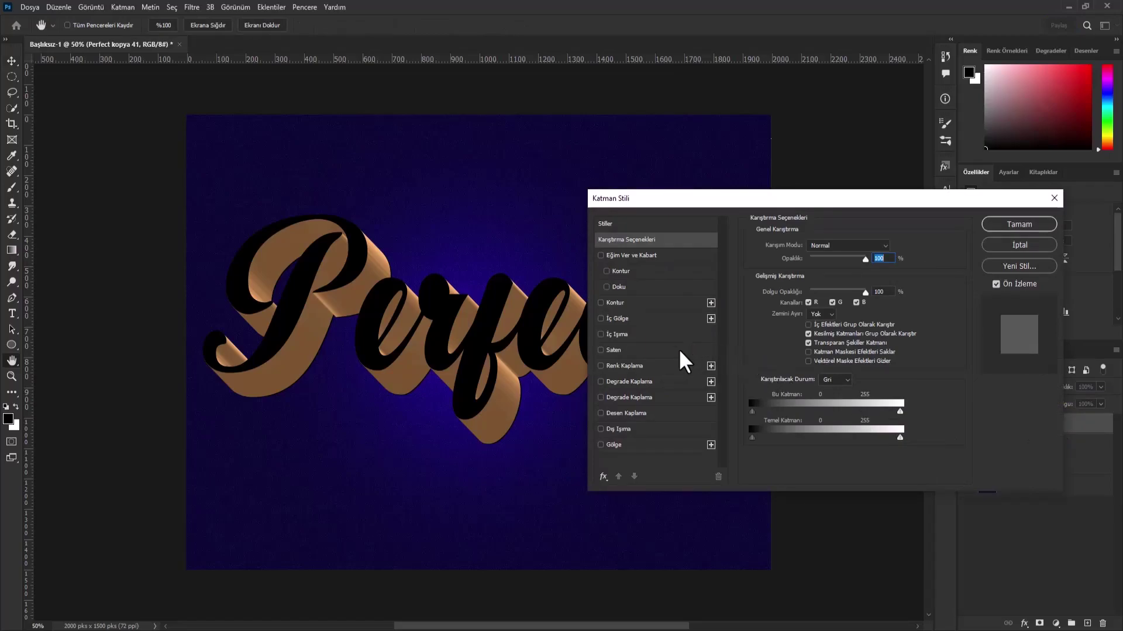
pyautogui.click(661, 381)
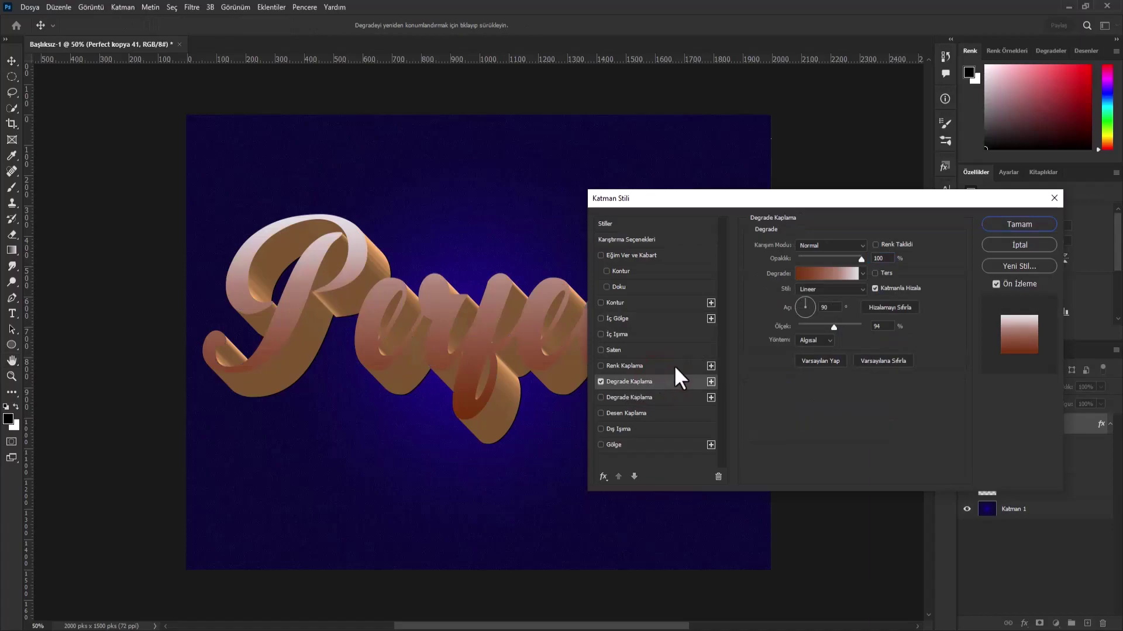
pyautogui.click(829, 273)
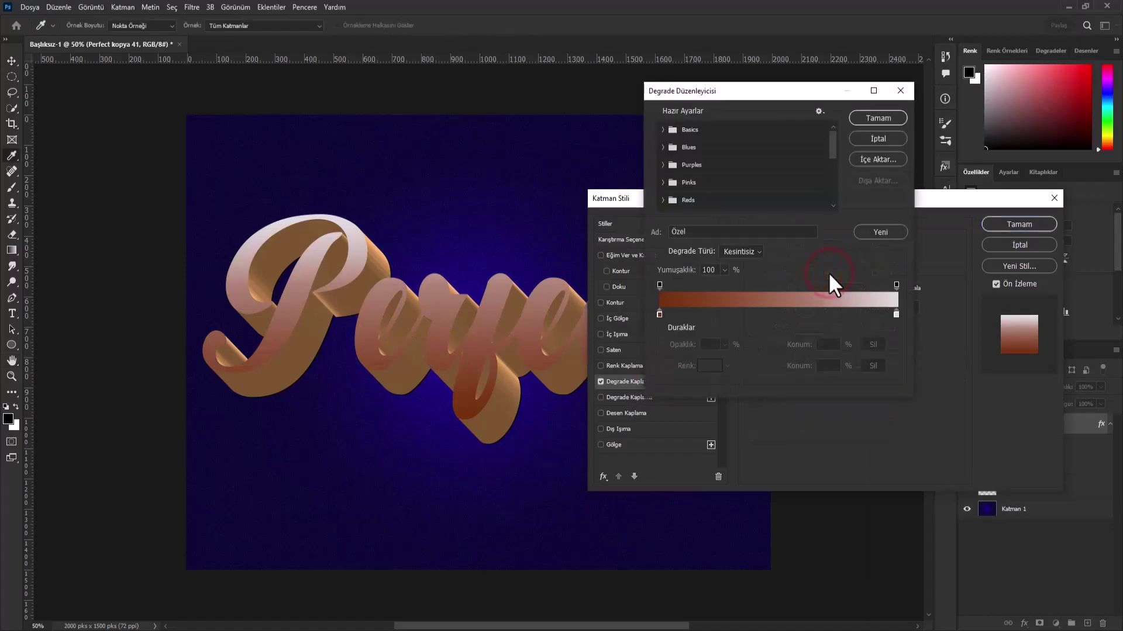
pyautogui.click(659, 314)
pyautogui.click(707, 367)
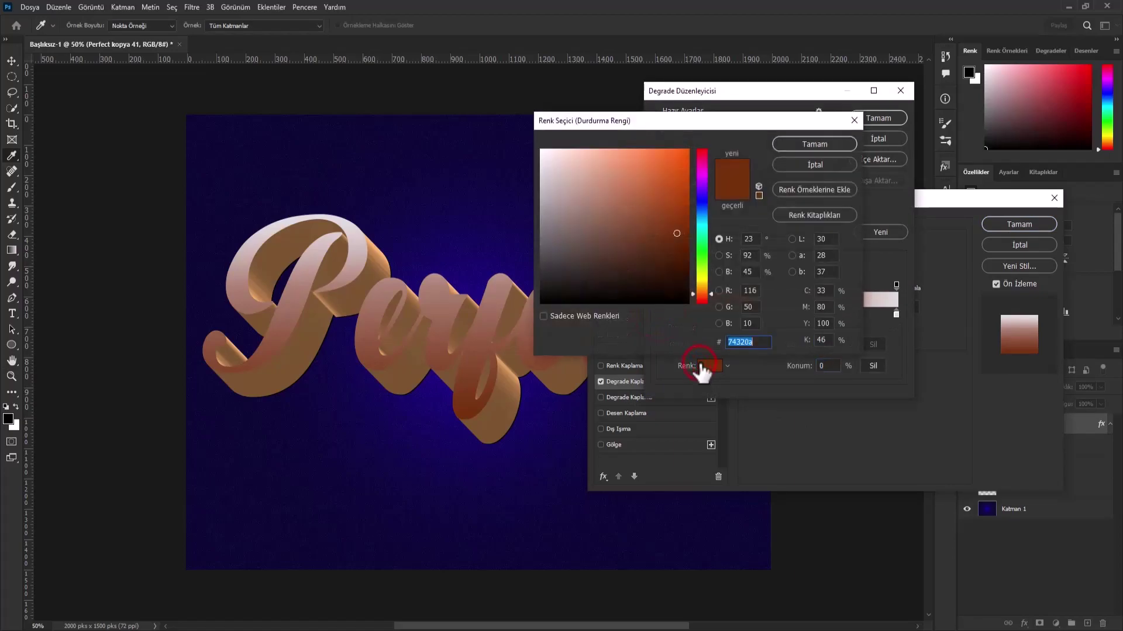
pyautogui.moveTo(702, 279); pyautogui.dragTo(701, 286)
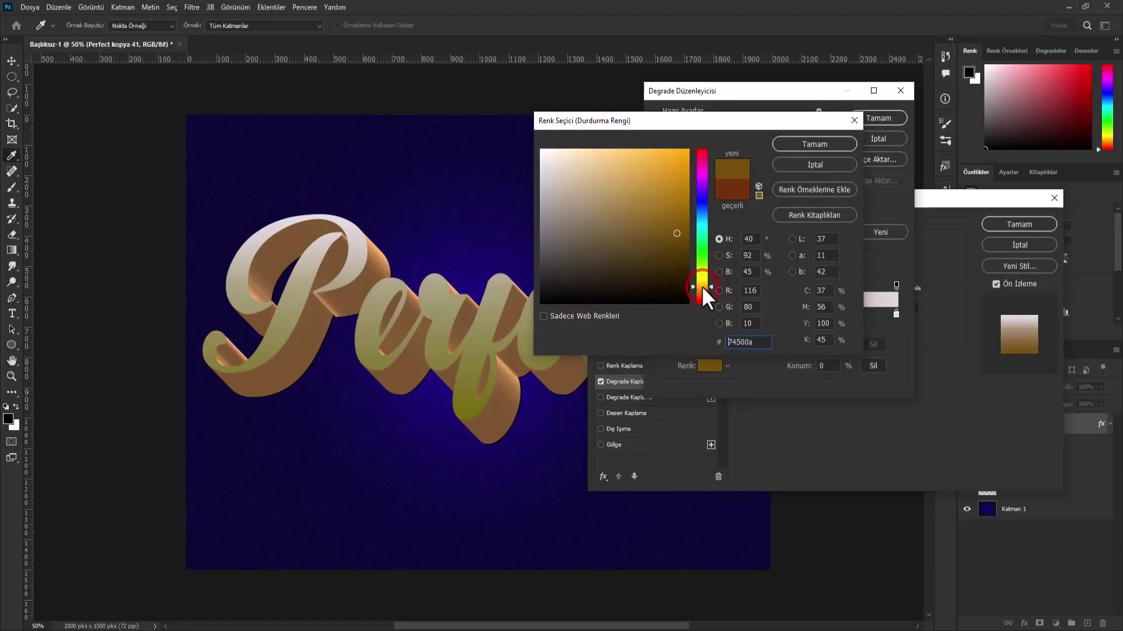
pyautogui.moveTo(680, 215); pyautogui.dragTo(684, 211)
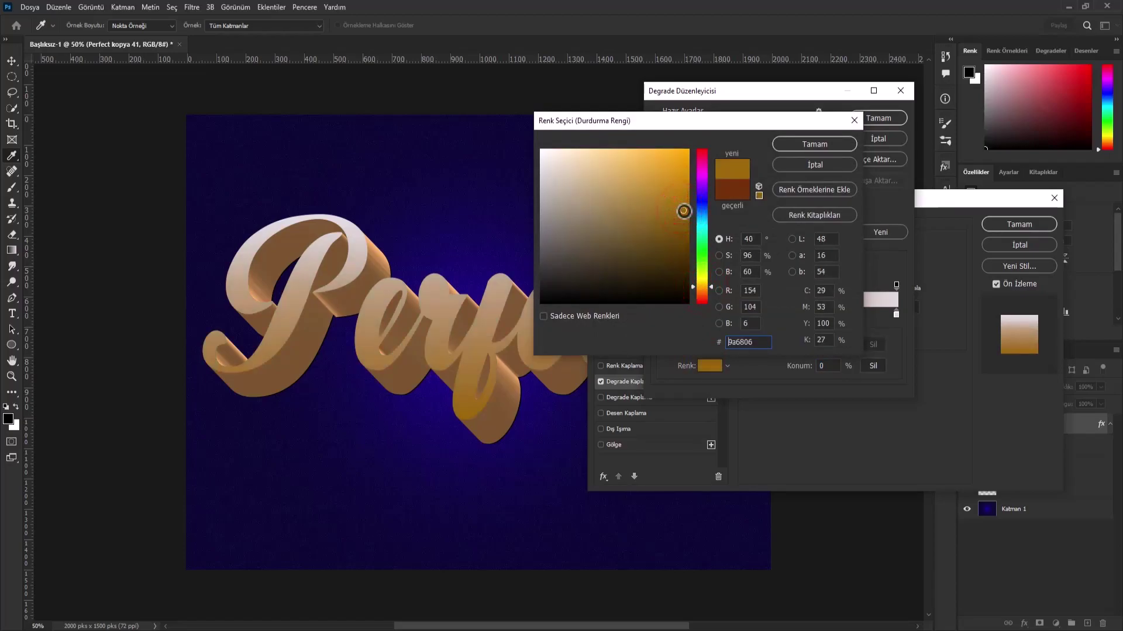
pyautogui.click(811, 143)
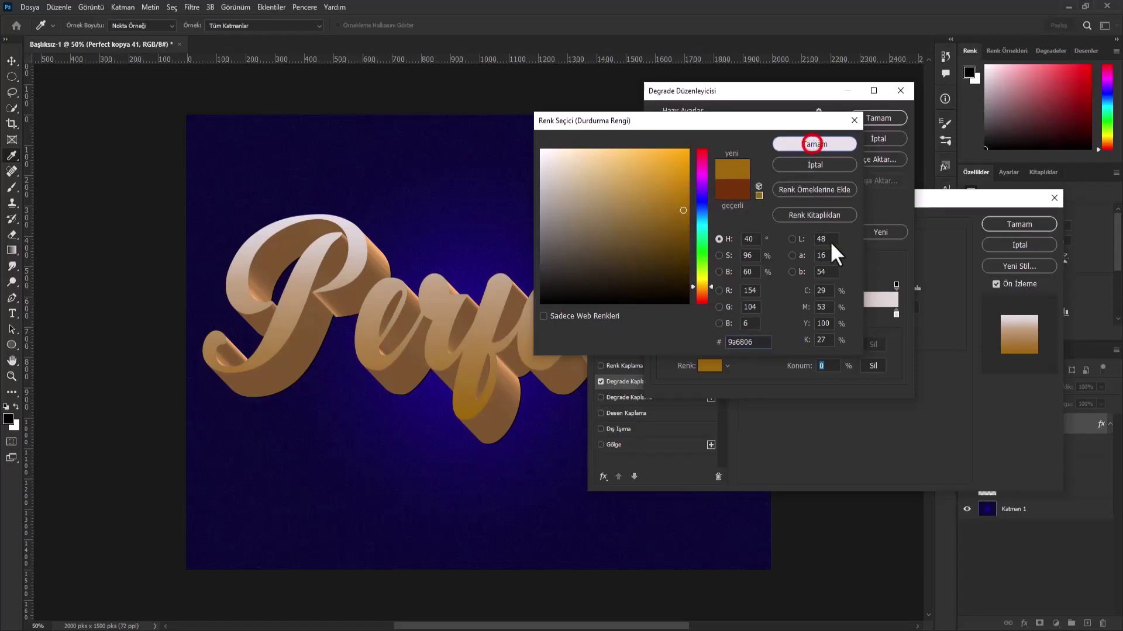
# - Recolour the gradient's 100% stop with a light beige sampled from the gradient, set the midpoint to 52% and accept the gradient
pyautogui.click(895, 313)
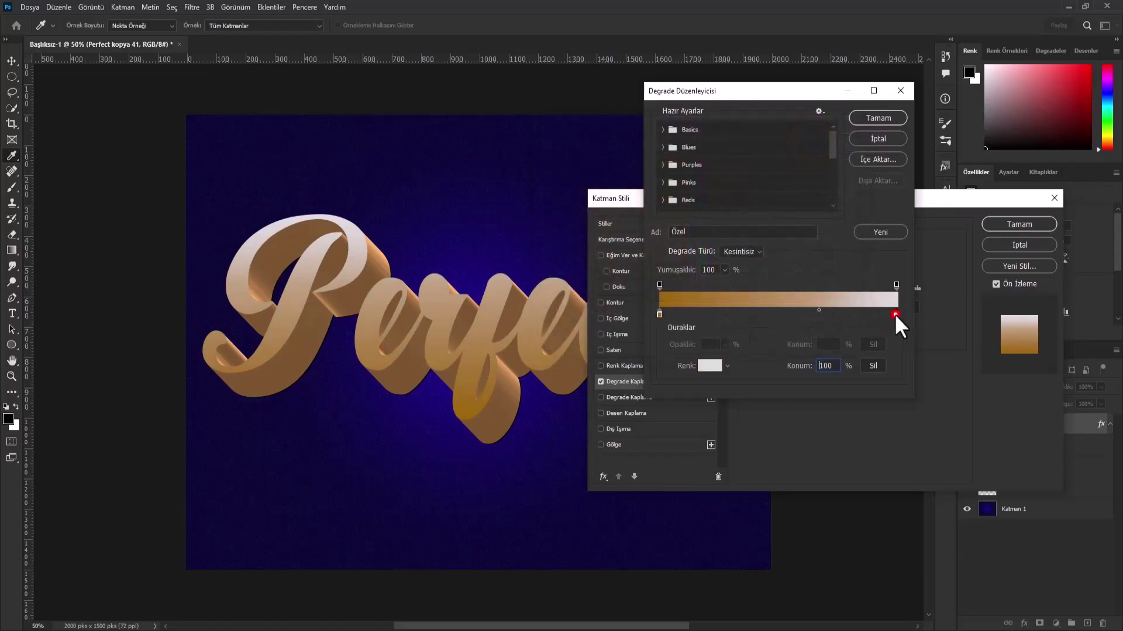
pyautogui.click(843, 297)
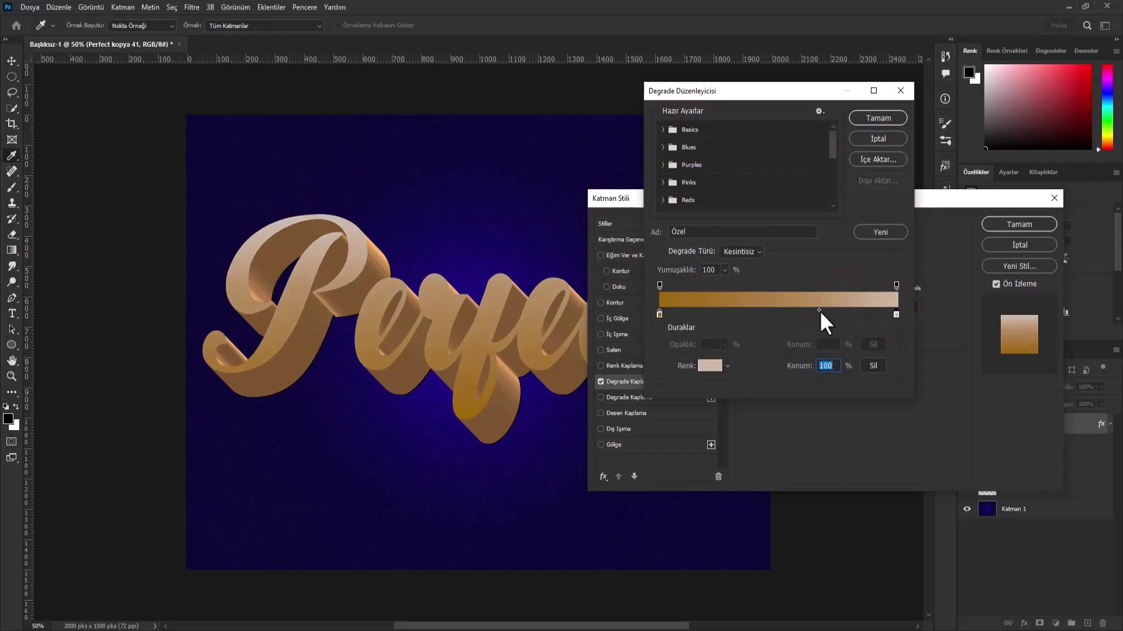
pyautogui.moveTo(818, 310); pyautogui.dragTo(781, 313)
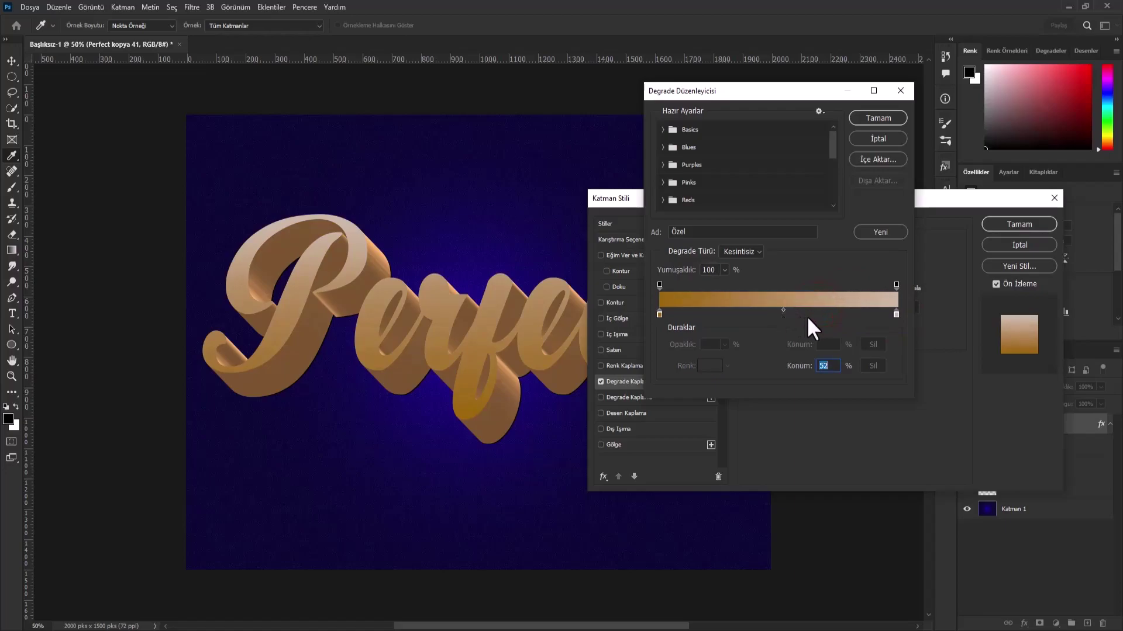
pyautogui.click(868, 121)
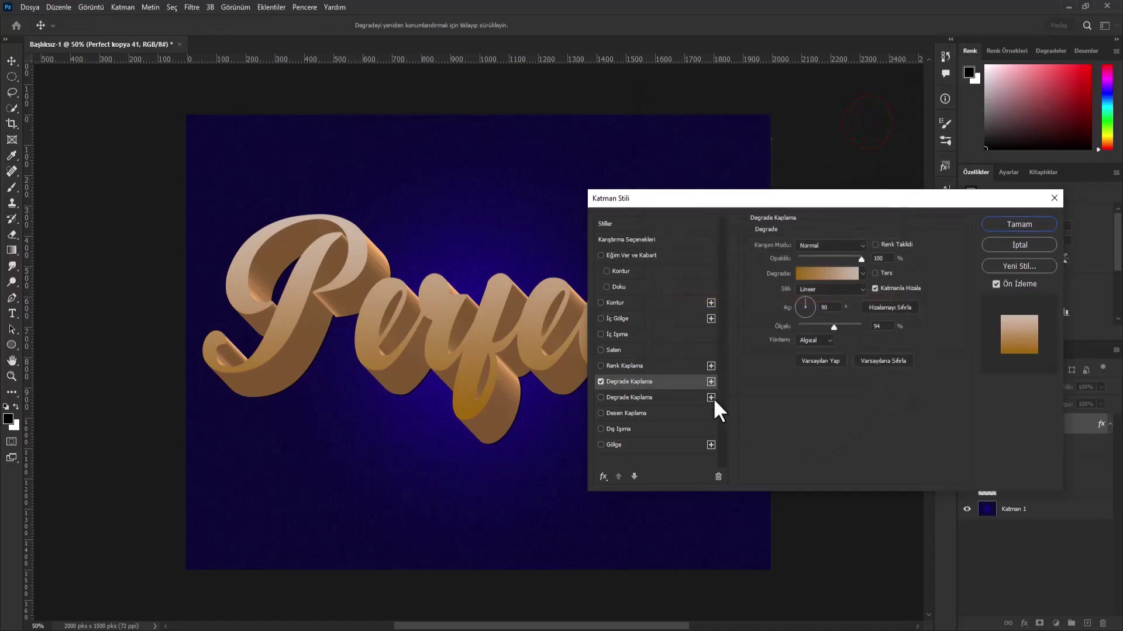
# - Add a 6 px stroke (Kontur) in #995e09 with position Orta, blend mode Normal and 100% opacity to Perfect kopya 41
pyautogui.click(655, 304)
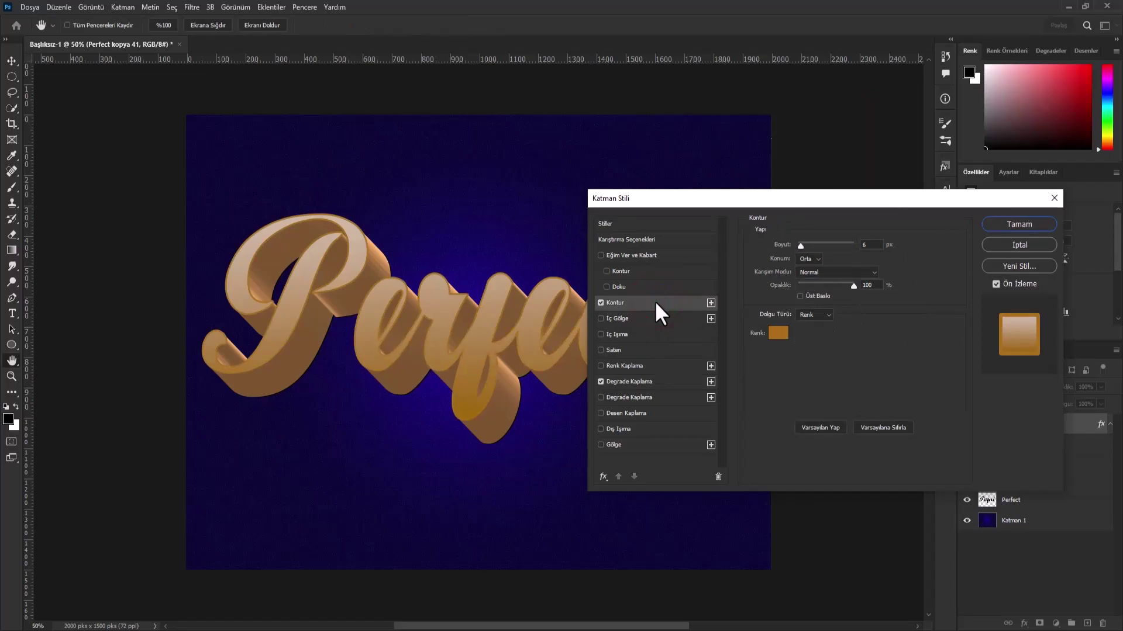
pyautogui.click(779, 333)
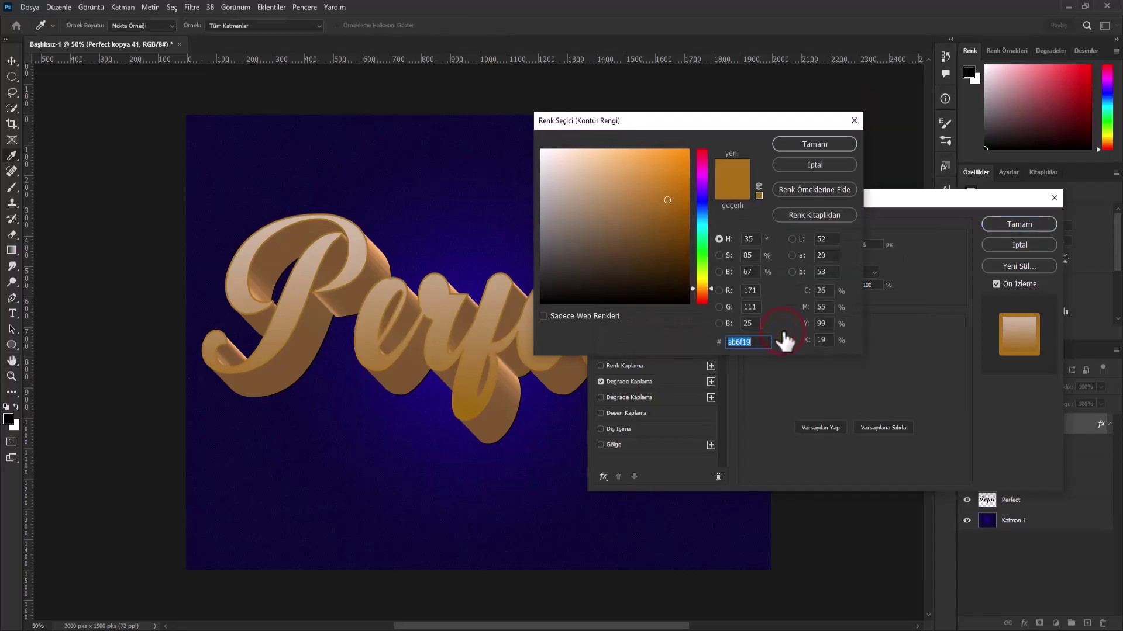
pyautogui.click(680, 212)
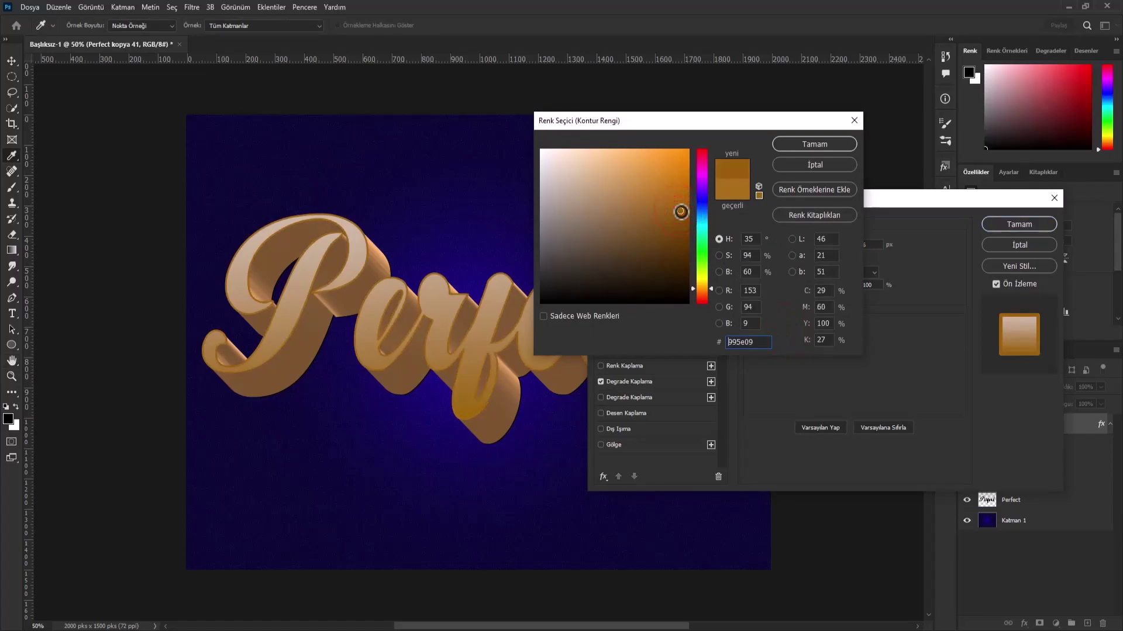
pyautogui.click(812, 143)
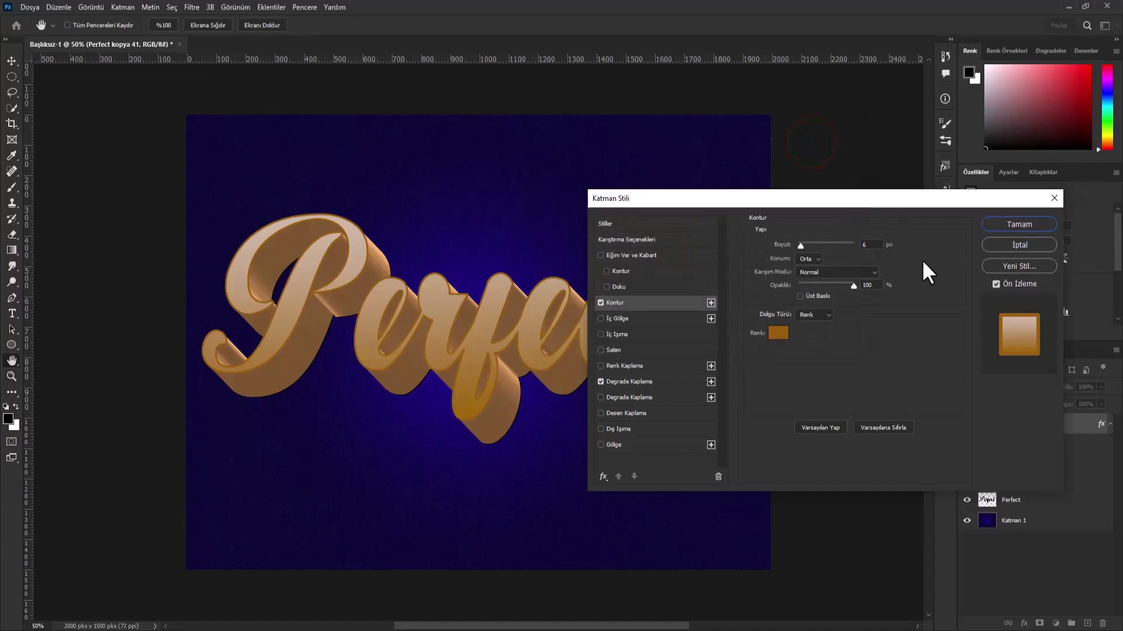
pyautogui.click(816, 258)
pyautogui.click(816, 256)
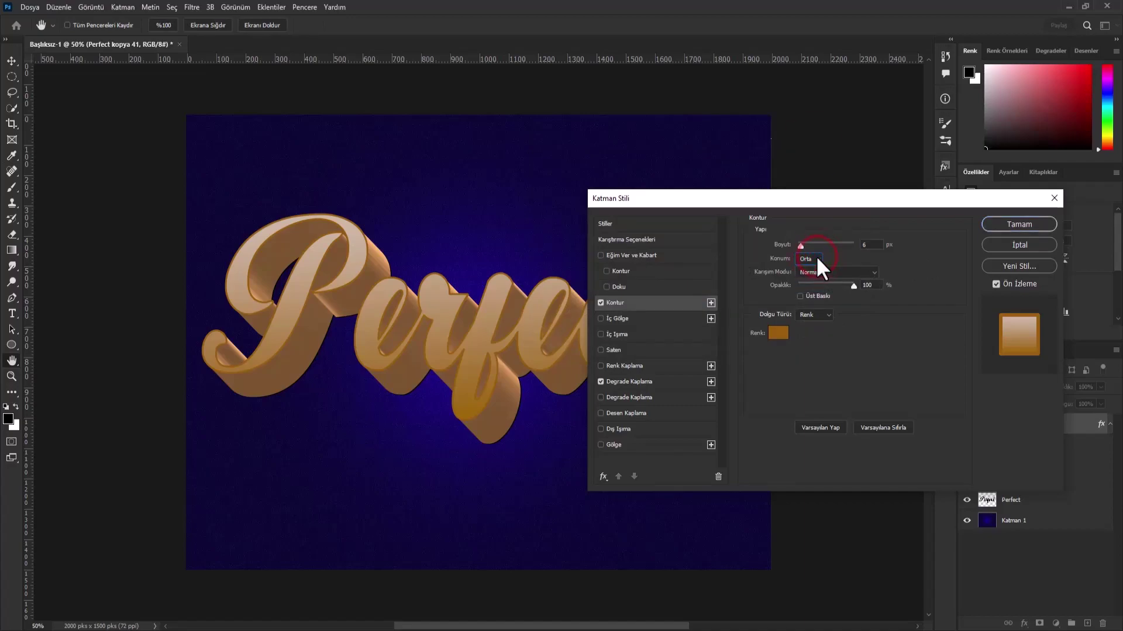
pyautogui.click(825, 273)
pyautogui.click(824, 273)
# - Add a black drop shadow (Gölge) with blend mode Kaplama at 42% opacity and adjust its distance and spread
pyautogui.click(668, 443)
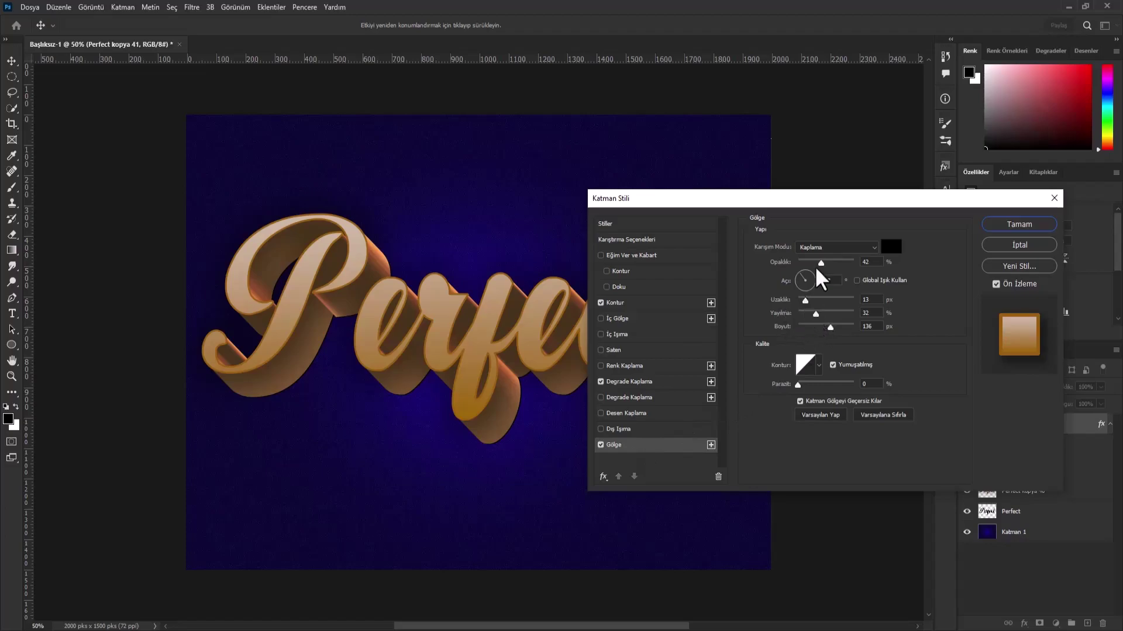
pyautogui.moveTo(823, 198); pyautogui.dragTo(892, 160)
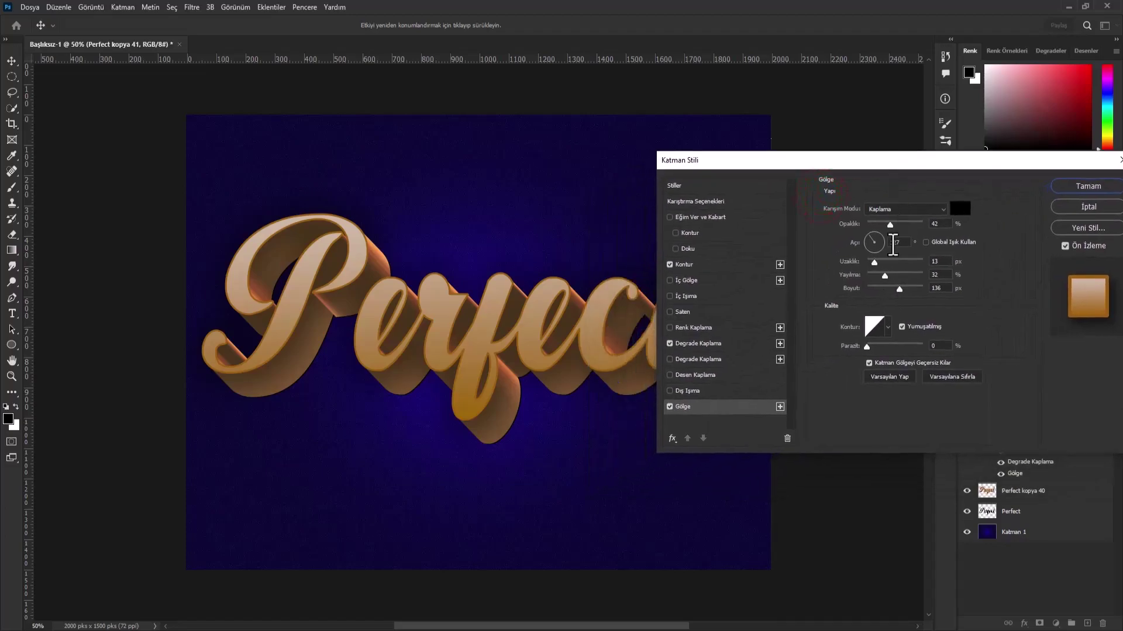
pyautogui.moveTo(874, 262); pyautogui.dragTo(887, 274)
# - Add a black Normal-mode inner shadow (İç Gölge) at 100% opacity with distance 14 px, choke 25% and size 32 px, and apply the layer style
pyautogui.click(728, 265)
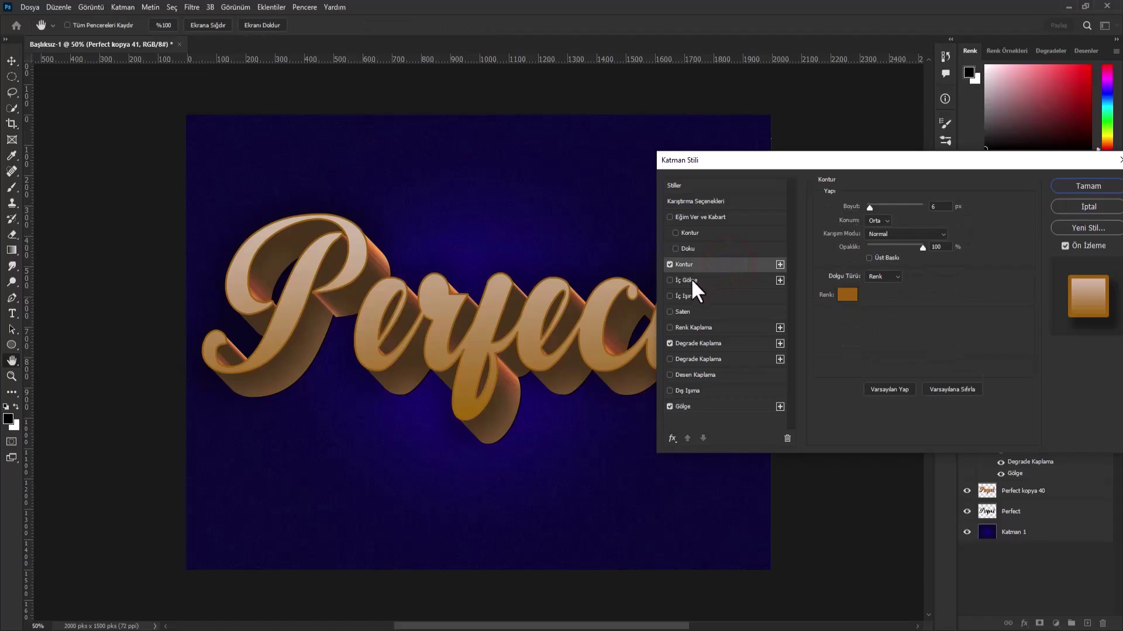
pyautogui.click(669, 280)
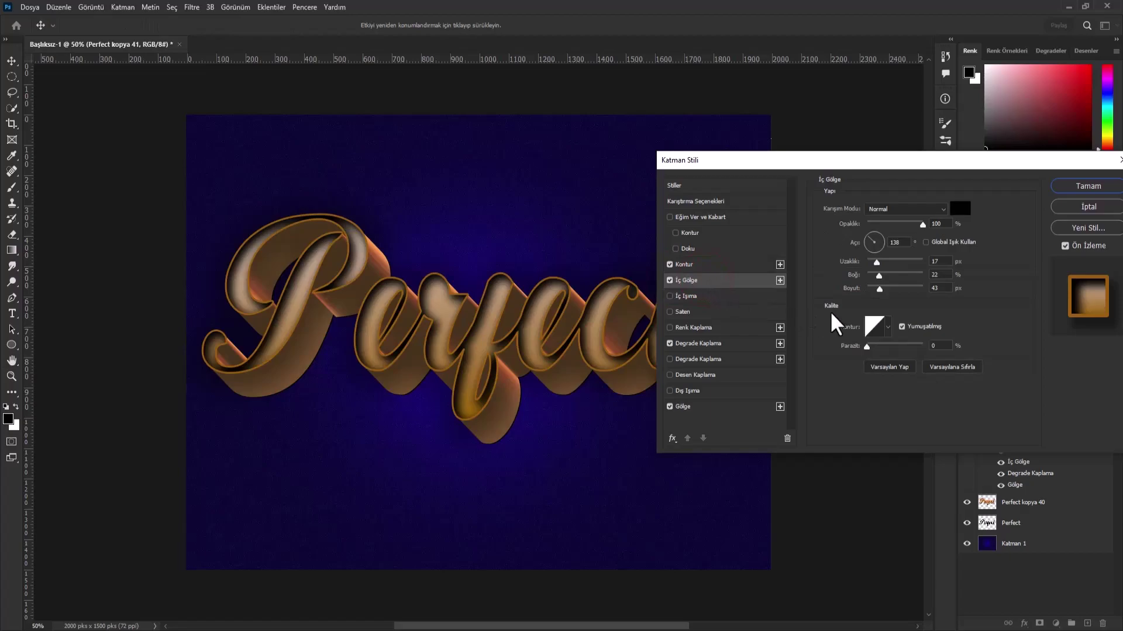
pyautogui.moveTo(876, 262); pyautogui.dragTo(877, 287)
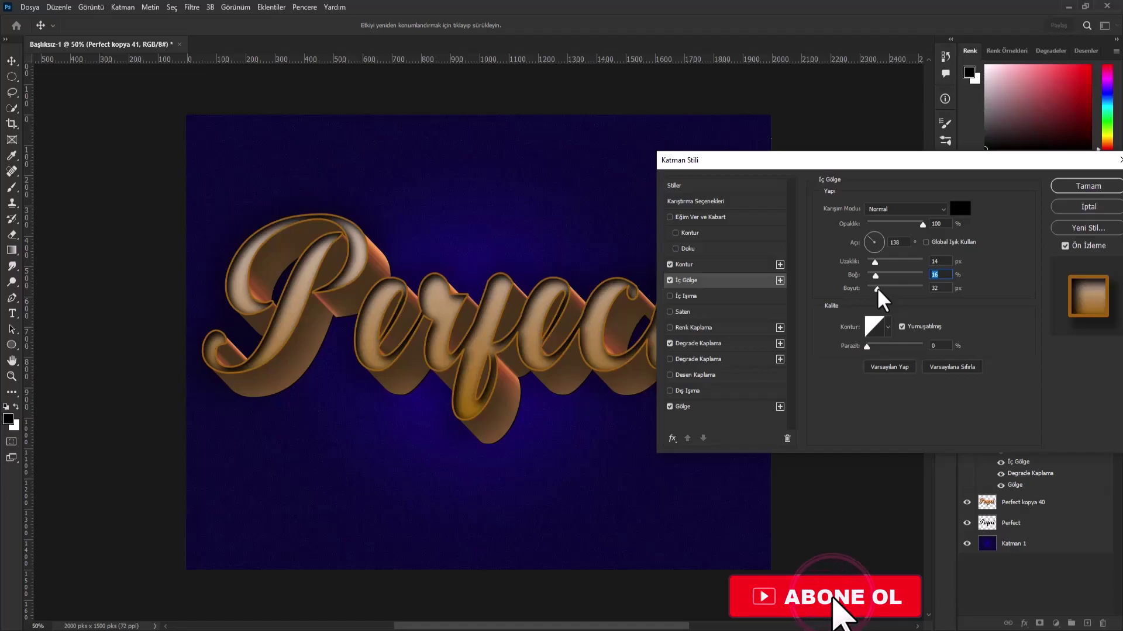
pyautogui.moveTo(875, 262); pyautogui.dragTo(882, 276)
pyautogui.press('Tab')
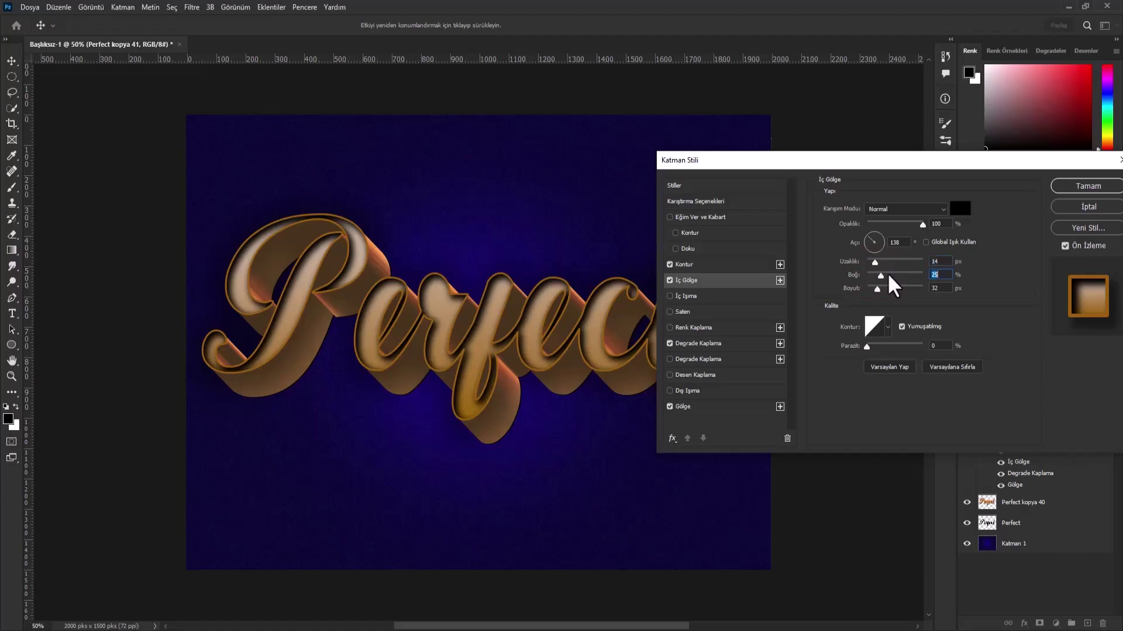
pyautogui.click(888, 209)
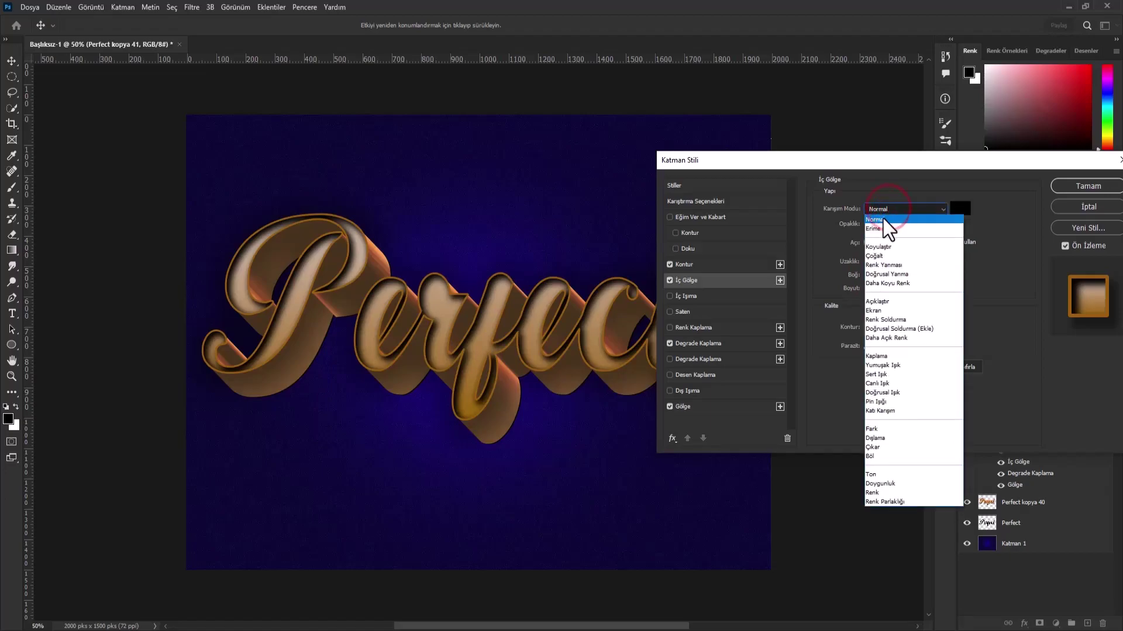
pyautogui.click(890, 219)
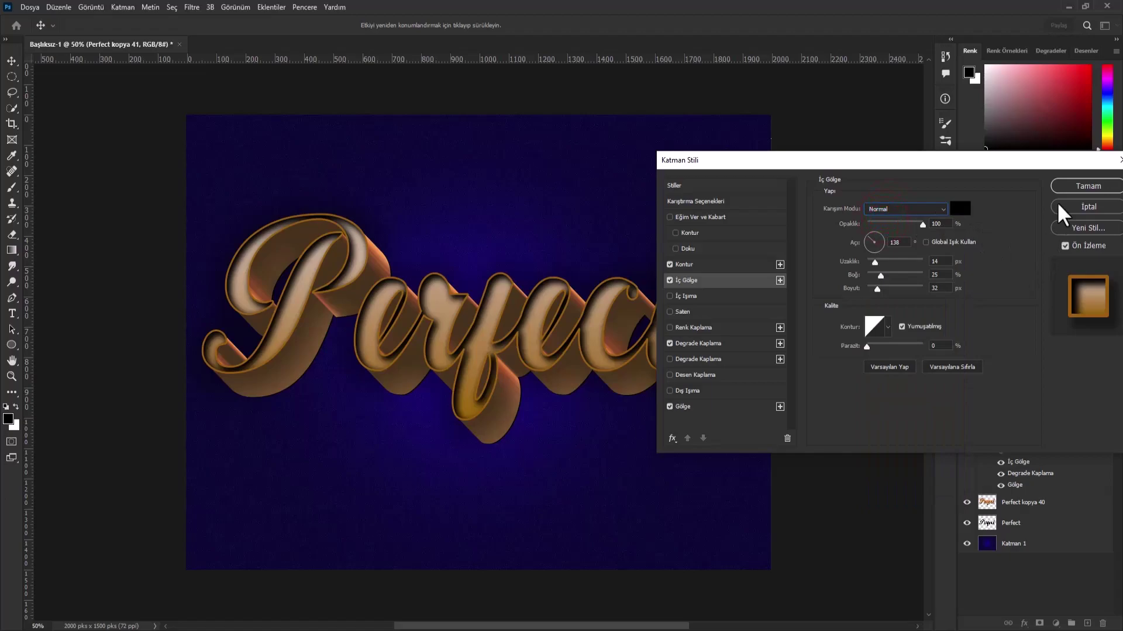
pyautogui.click(1063, 186)
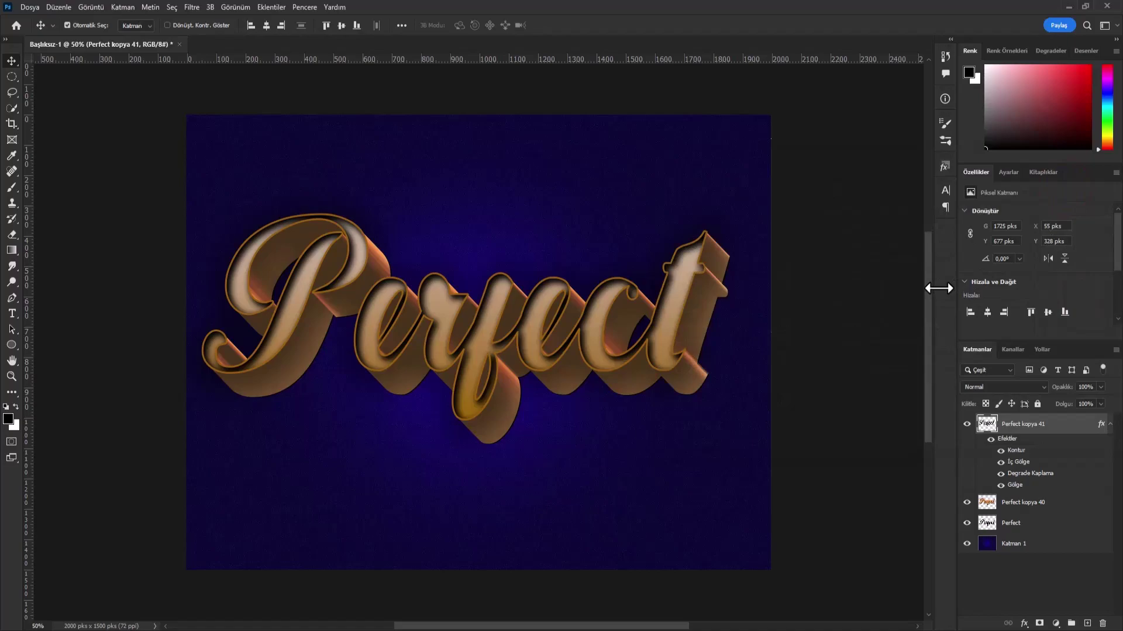
# - Free-transform the original Perfect layer to shift it 2 px right and 2 px down
pyautogui.click(1032, 521)
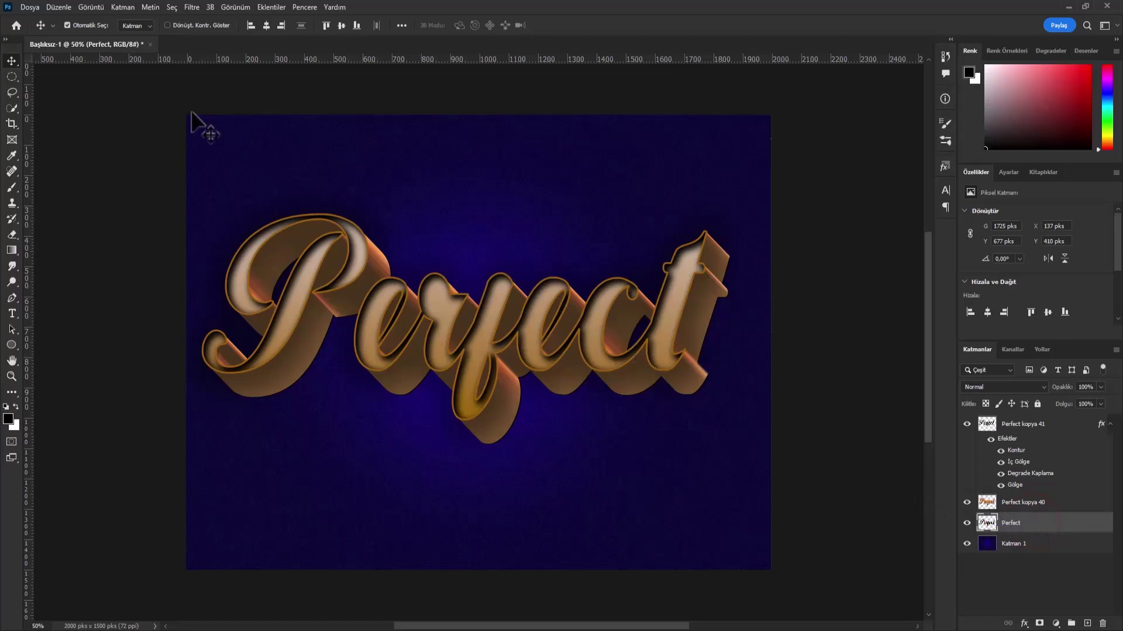
pyautogui.click(64, 8)
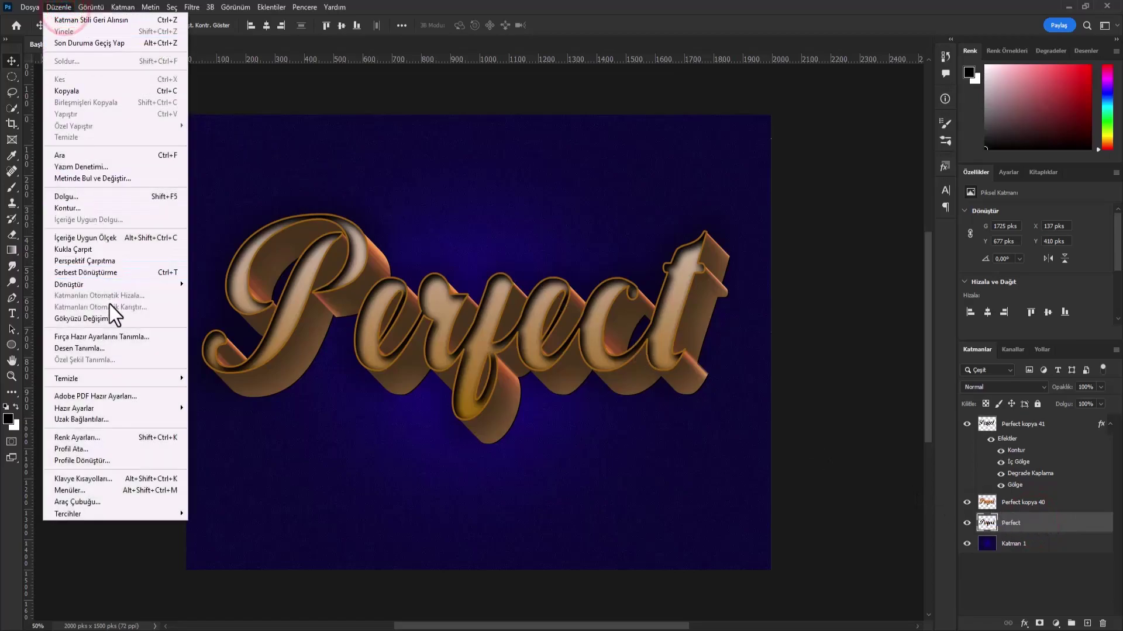
pyautogui.click(107, 272)
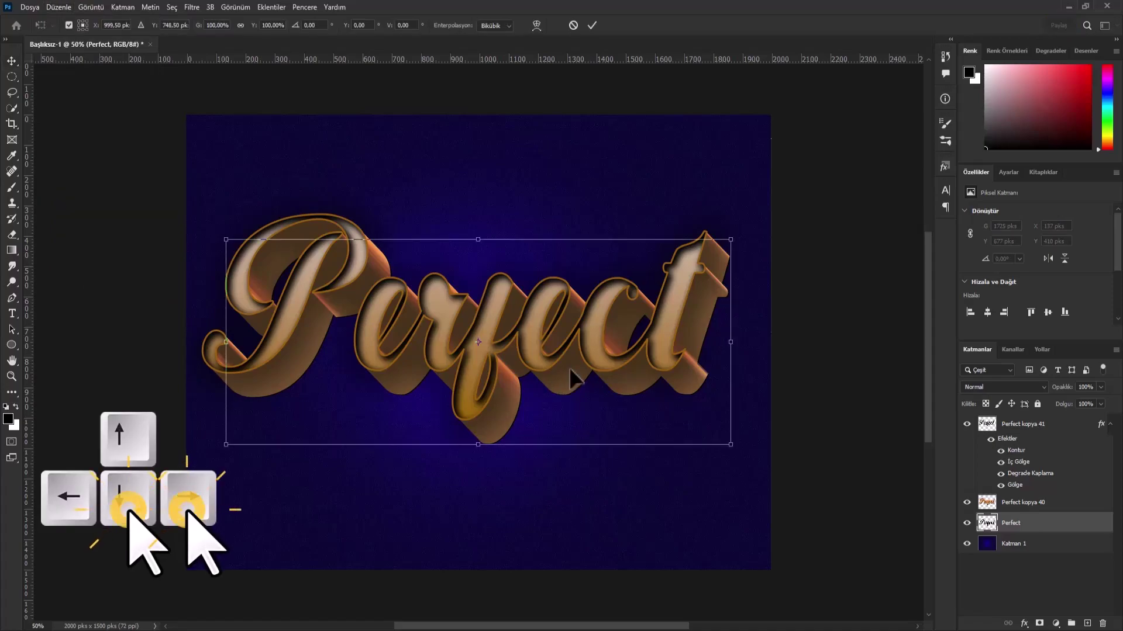
pyautogui.press('Right')
pyautogui.press('Right')
pyautogui.press('Down')
pyautogui.press('Down')
pyautogui.press('Return')
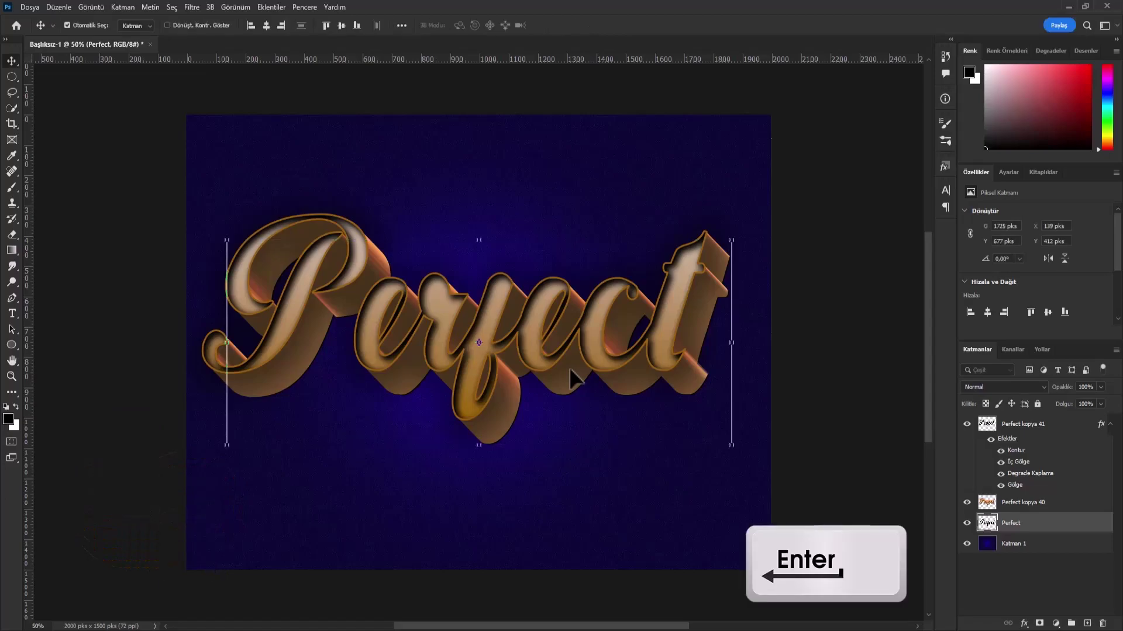
# - Repeat the last 2 px transform on successive duplicates of the black Perfect layer until 20 copies form a stepped shadow
pyautogui.press('ctrl')
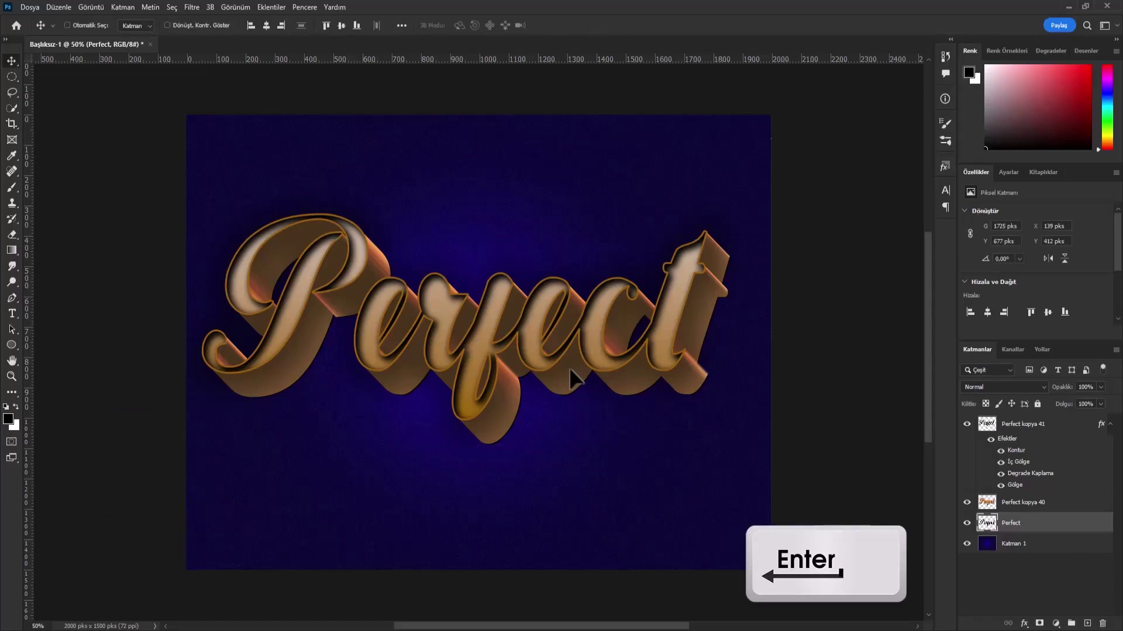
pyautogui.hotkey('shift', 'ctrl', 'alt', 't')
pyautogui.hotkey('shift', 'ctrl', 'alt', 't')
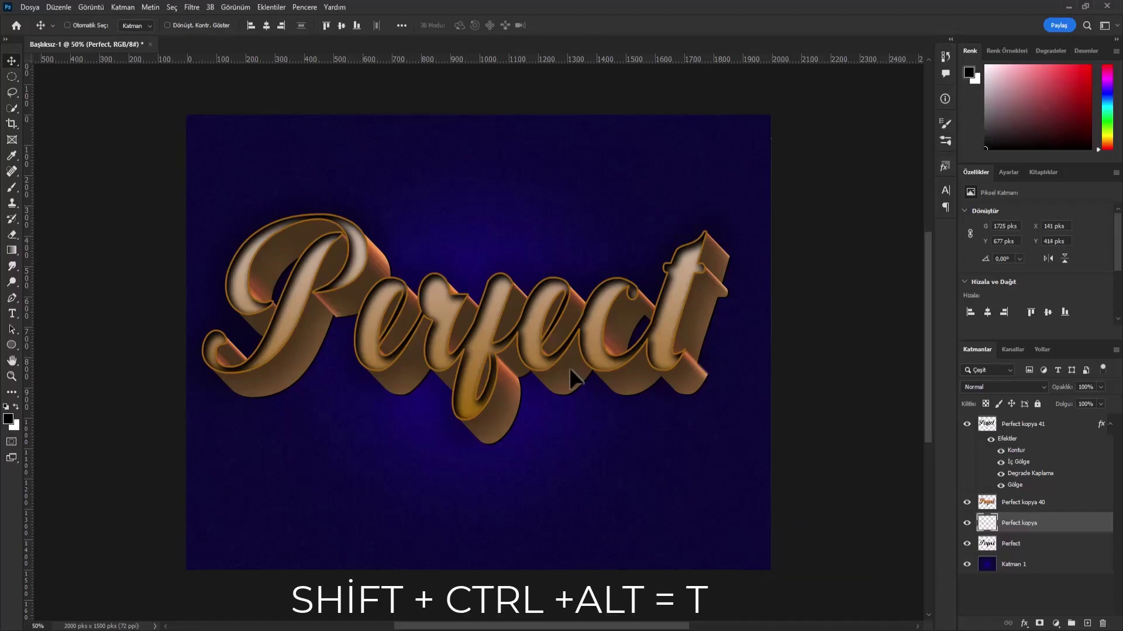
pyautogui.hotkey('shift', 'ctrl', 'alt', 't')
pyautogui.hotkey('shift', 'ctrl', 'alt', 't')
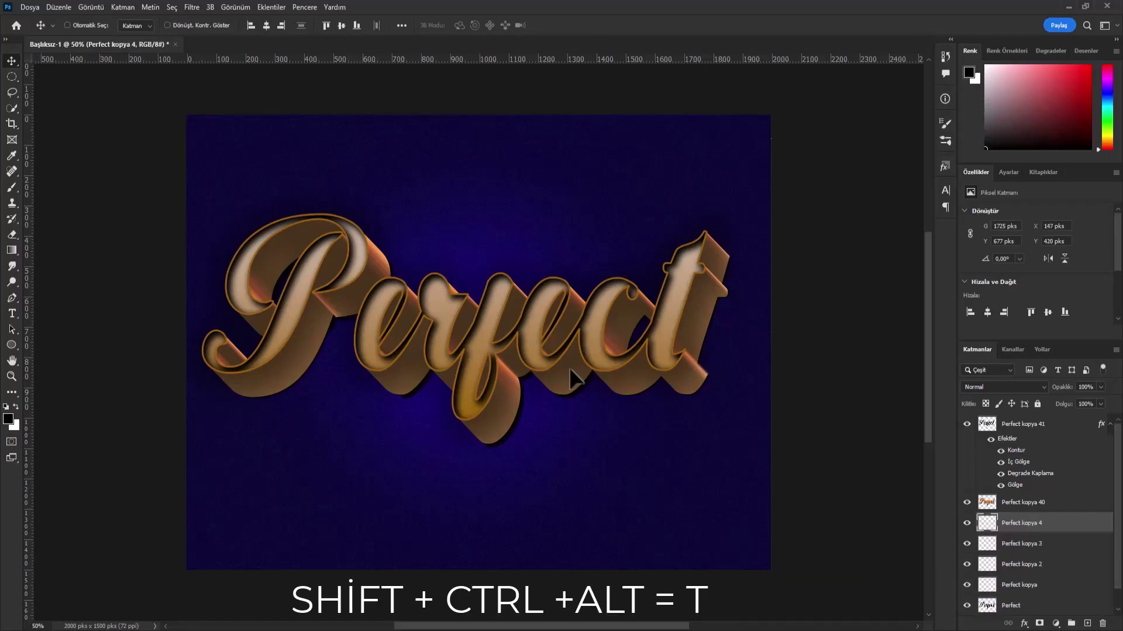
pyautogui.hotkey('shift', 'ctrl', 'alt', 't')
pyautogui.hotkey('shift', 'ctrl', 'alt', 't')
pyautogui.hotkey('shift', 'ctrl', 'alt', 't')
pyautogui.hotkey('shift', 'ctrl', 'alt', 't')
pyautogui.hotkey('shift', 'ctrl', 'alt', 't')
pyautogui.hotkey('shift', 'ctrl', 'alt', 't')
pyautogui.hotkey('shift', 'ctrl', 'alt', 't')
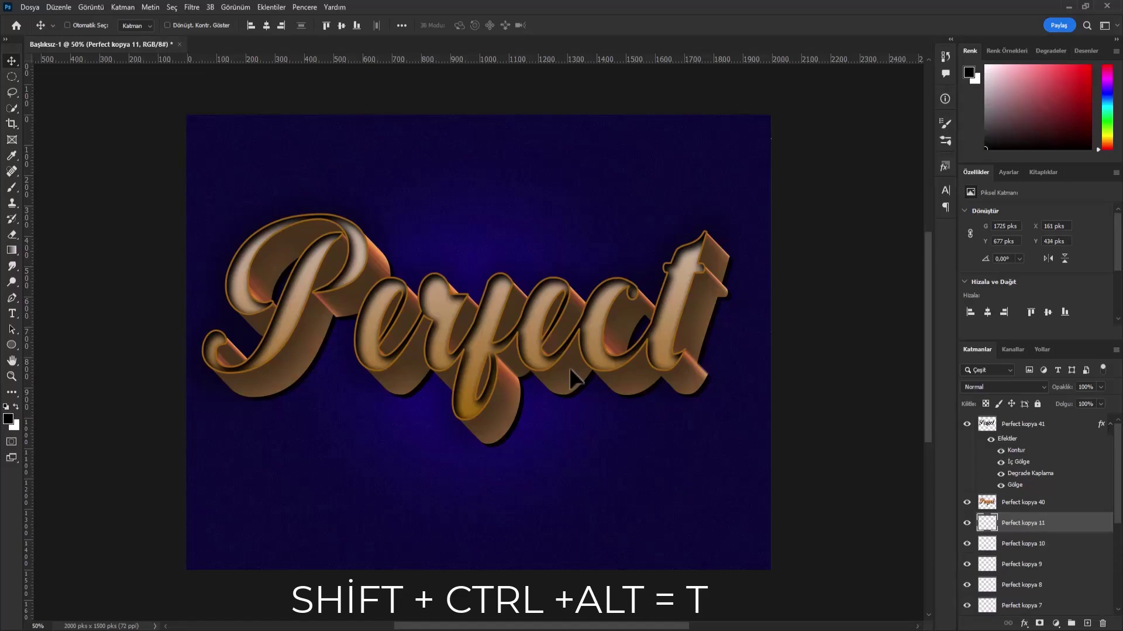
pyautogui.hotkey('shift', 'ctrl', 'alt', 't')
pyautogui.hotkey('shift', 'ctrl', 'alt', 't')
pyautogui.hotkey('shift', 'ctrl', 'alt', 't')
pyautogui.hotkey('shift', 'ctrl', 'alt', 't')
pyautogui.hotkey('shift', 'ctrl', 'alt', 't')
pyautogui.hotkey('shift', 'ctrl', 'alt', 't')
pyautogui.hotkey('shift', 'ctrl', 'alt', 't')
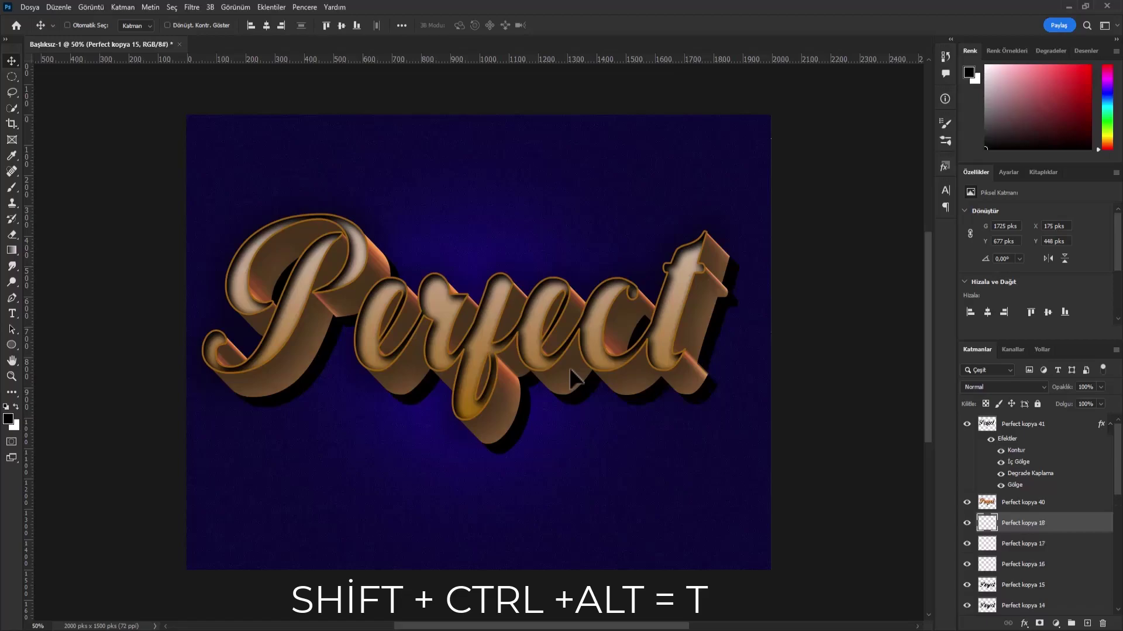
pyautogui.hotkey('shift', 'ctrl', 'alt', 't')
pyautogui.hotkey('shift', 'ctrl', 'alt', 't')
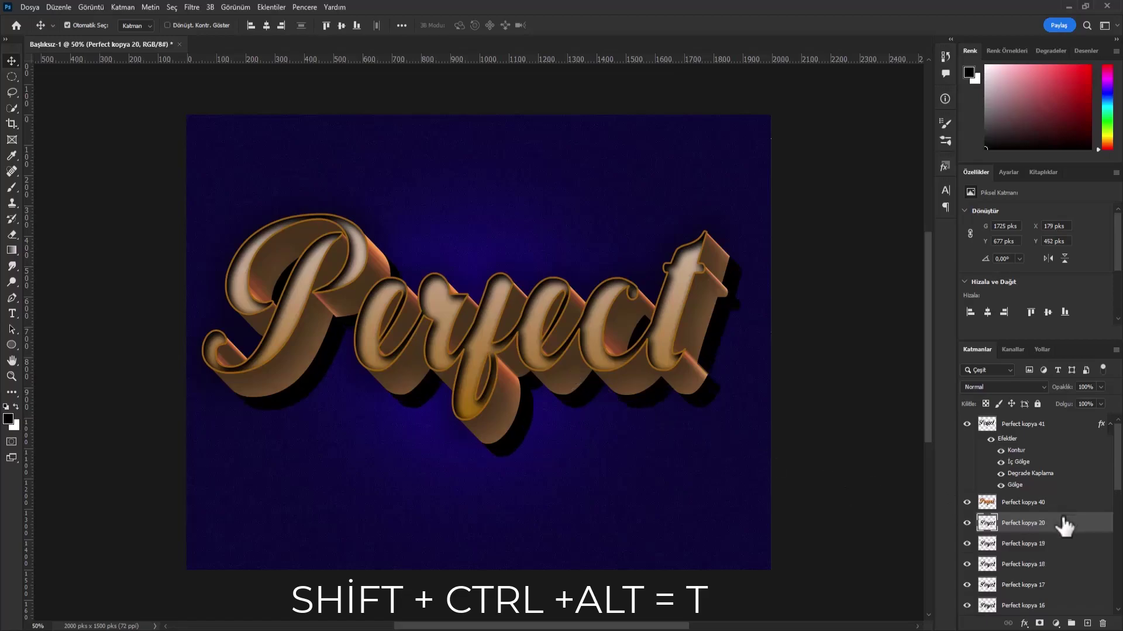
# - Select all the black shadow layers from Perfect kopya 20 down to Perfect and merge them into one layer
pyautogui.moveTo(1116, 476); pyautogui.dragTo(1119, 611)
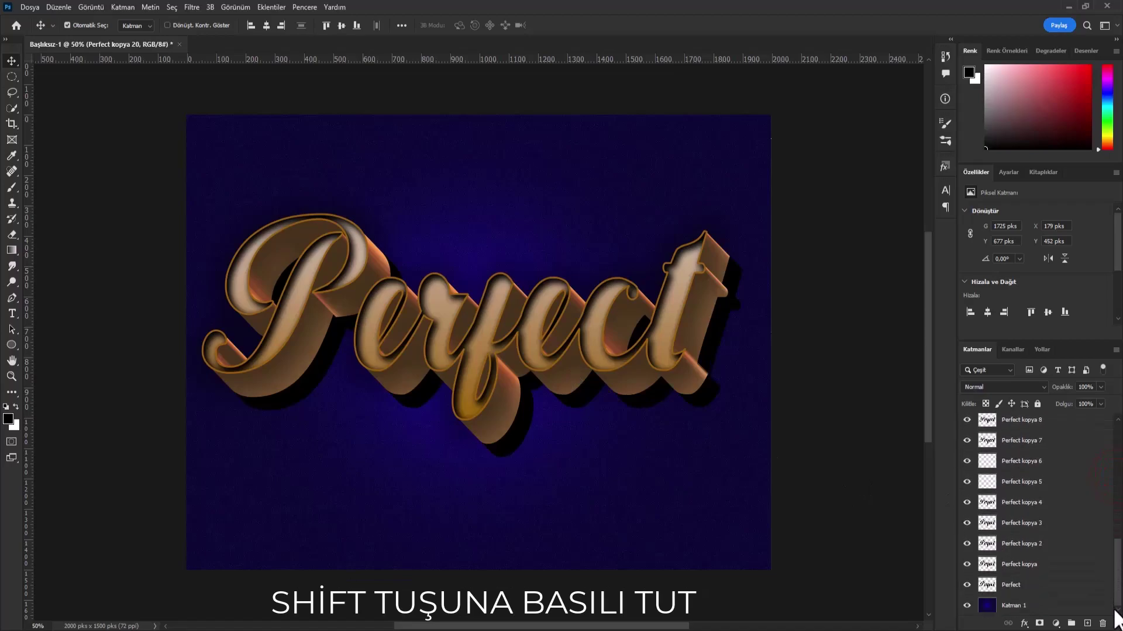
pyautogui.keyDown('shift'); pyautogui.click(1078, 585); pyautogui.keyUp('shift')
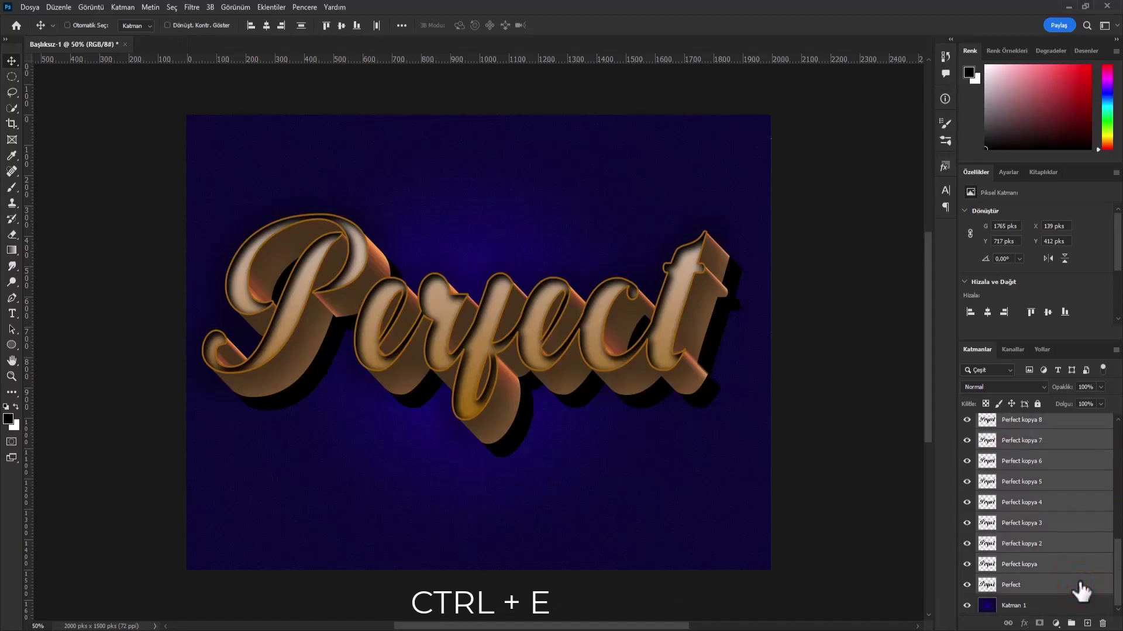
pyautogui.hotkey('ctrl', 'e')
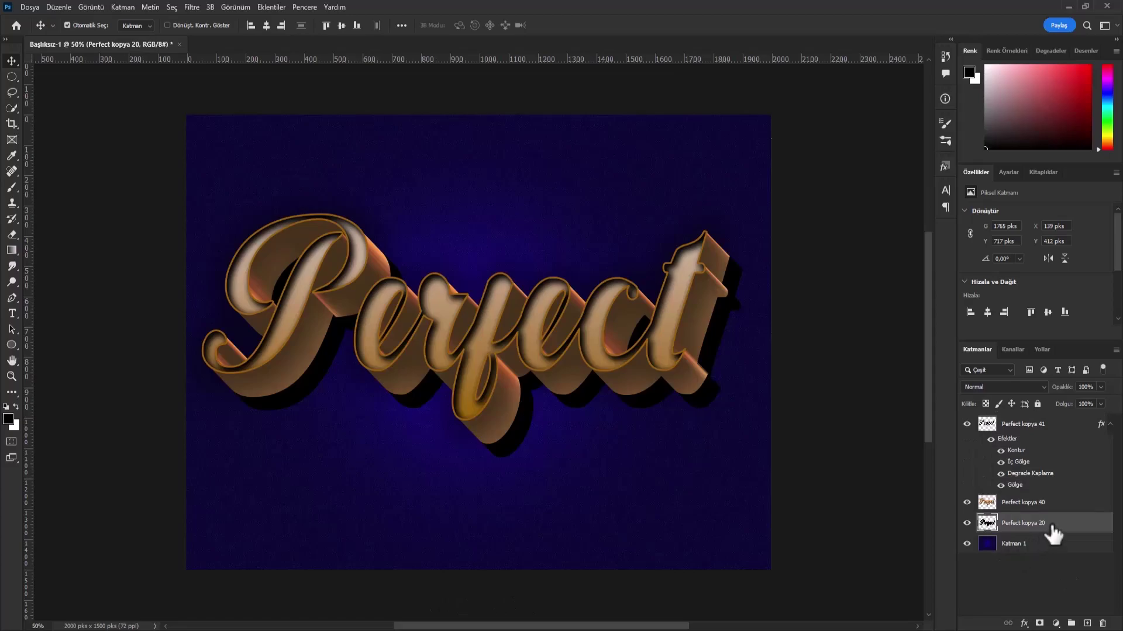
# - Apply a Gaussian Blur (Gauss Bulanıklığı) with a radius of 16.6 px to the merged shadow layer Perfect kopya 20
pyautogui.click(192, 7)
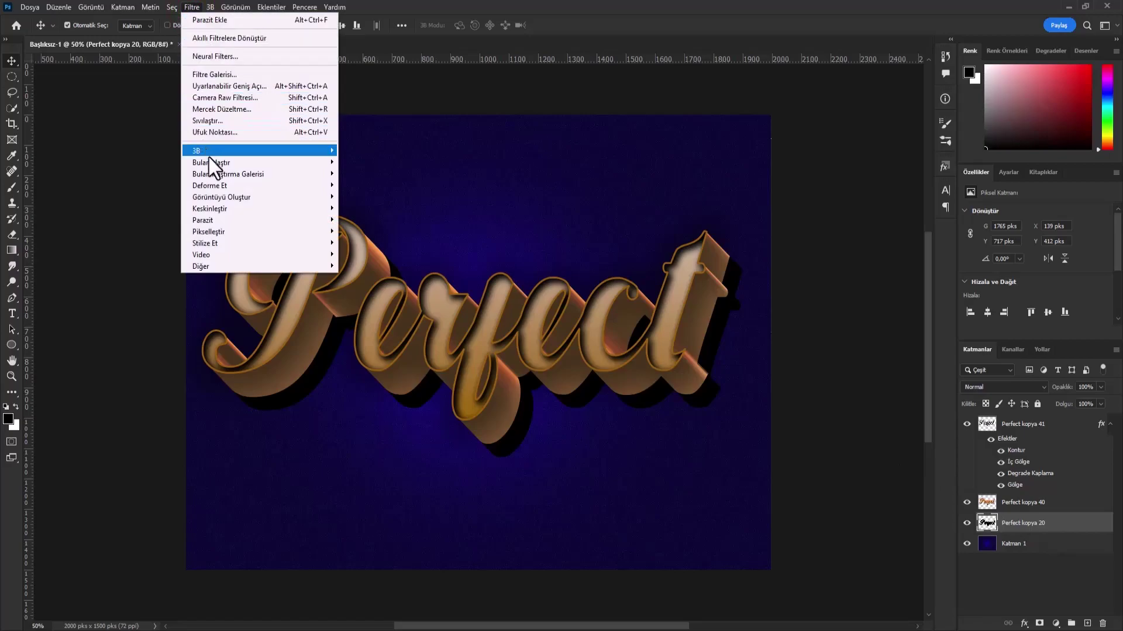
pyautogui.moveTo(212, 162)
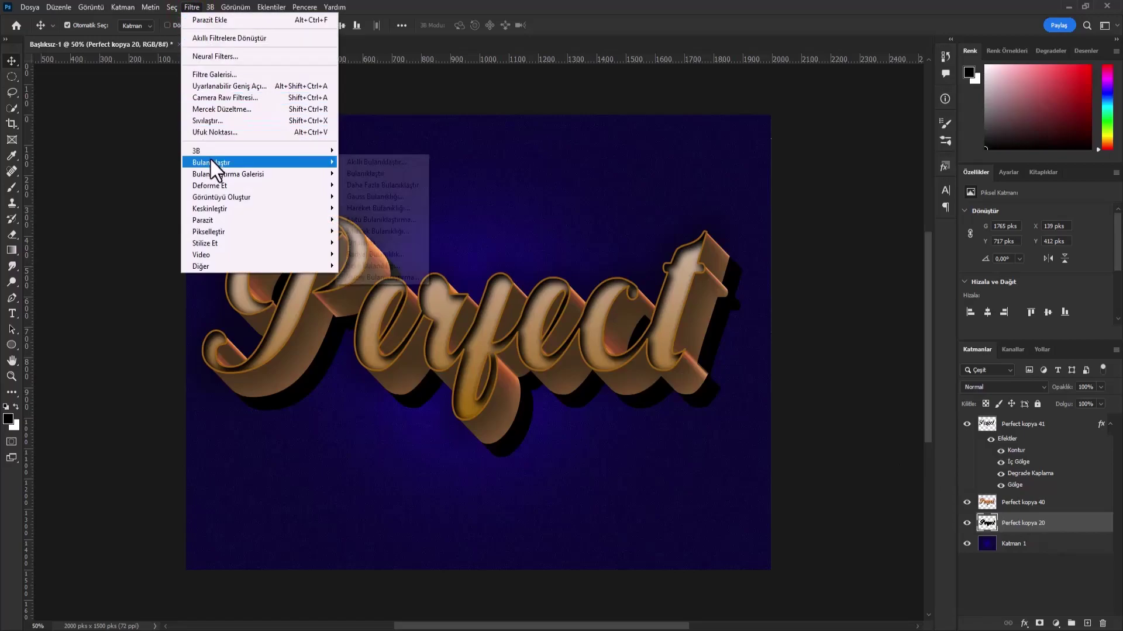
pyautogui.click(367, 195)
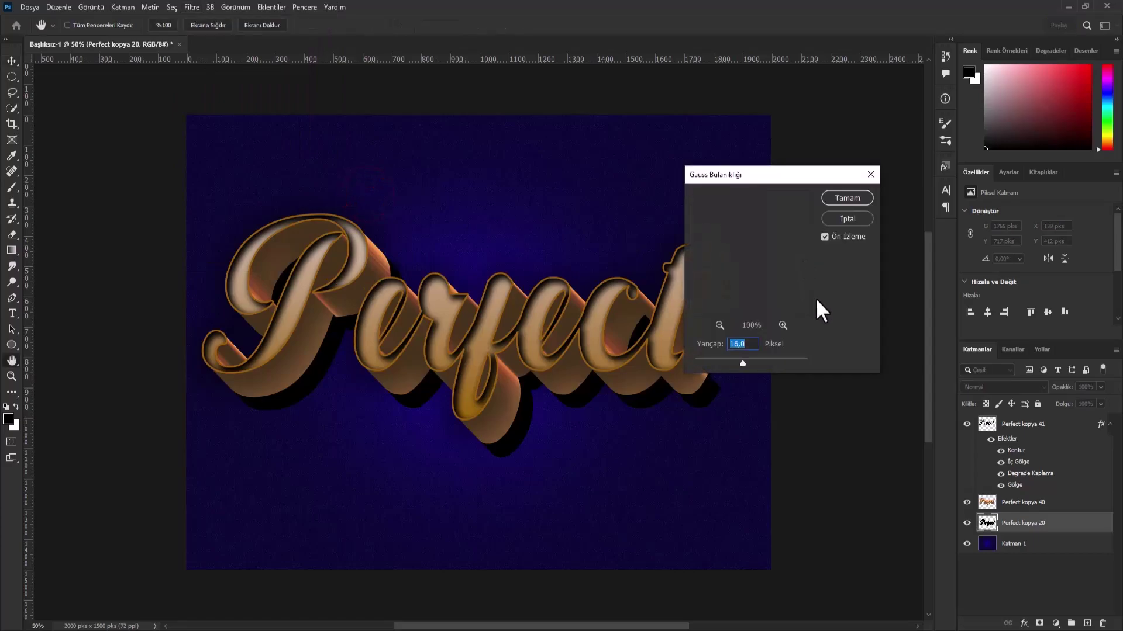
pyautogui.moveTo(751, 344); pyautogui.dragTo(721, 351)
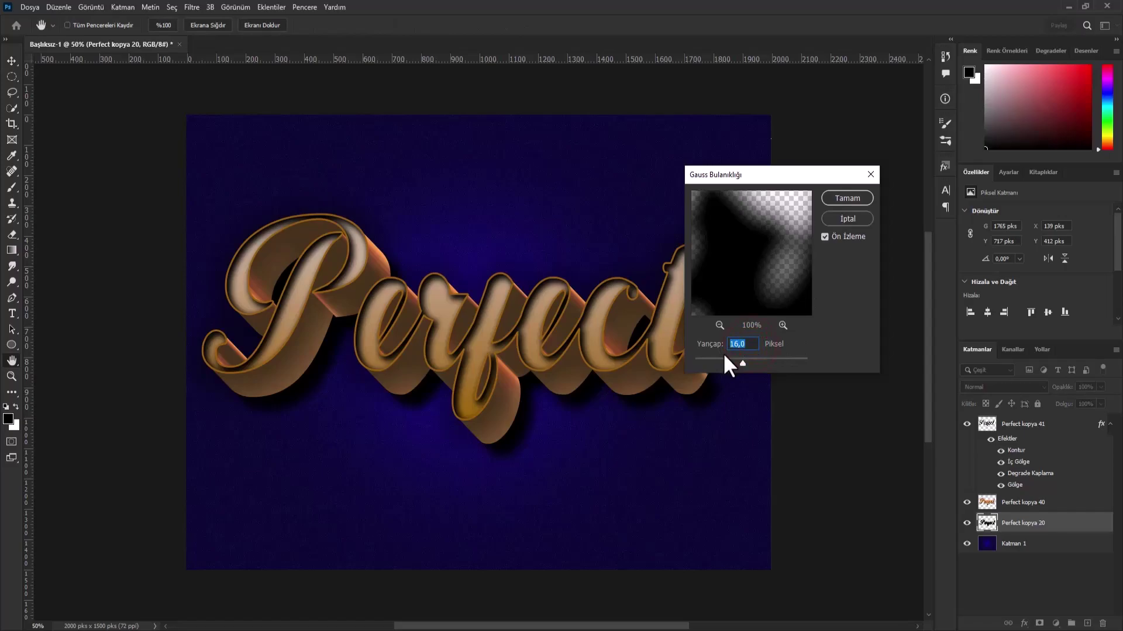
pyautogui.write('16')
pyautogui.moveTo(741, 362); pyautogui.dragTo(743, 363)
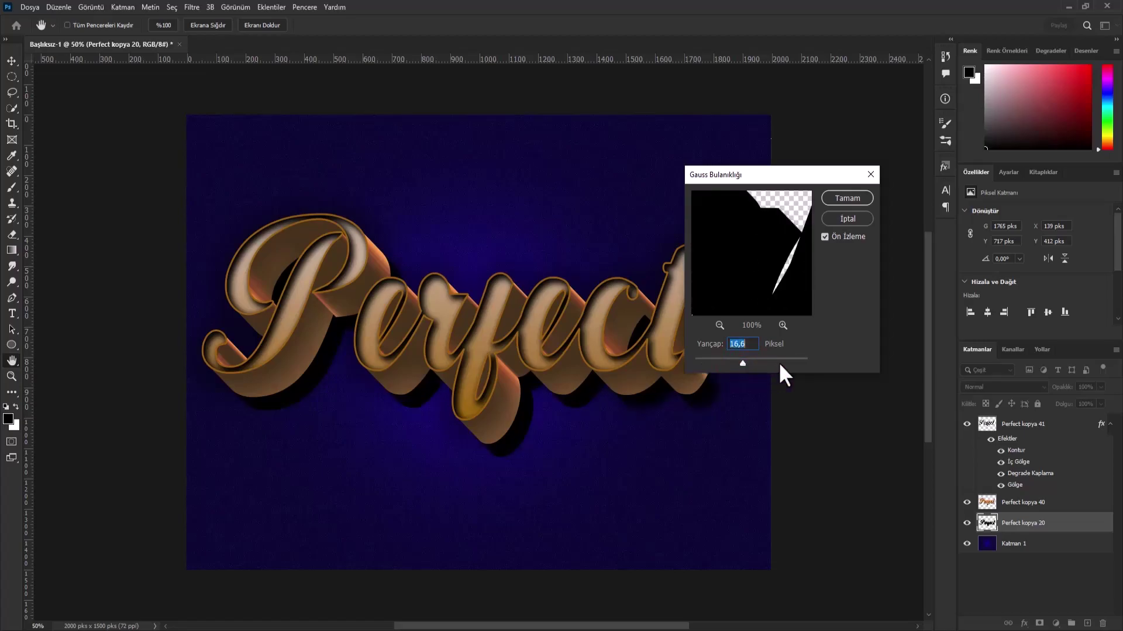
pyautogui.click(844, 198)
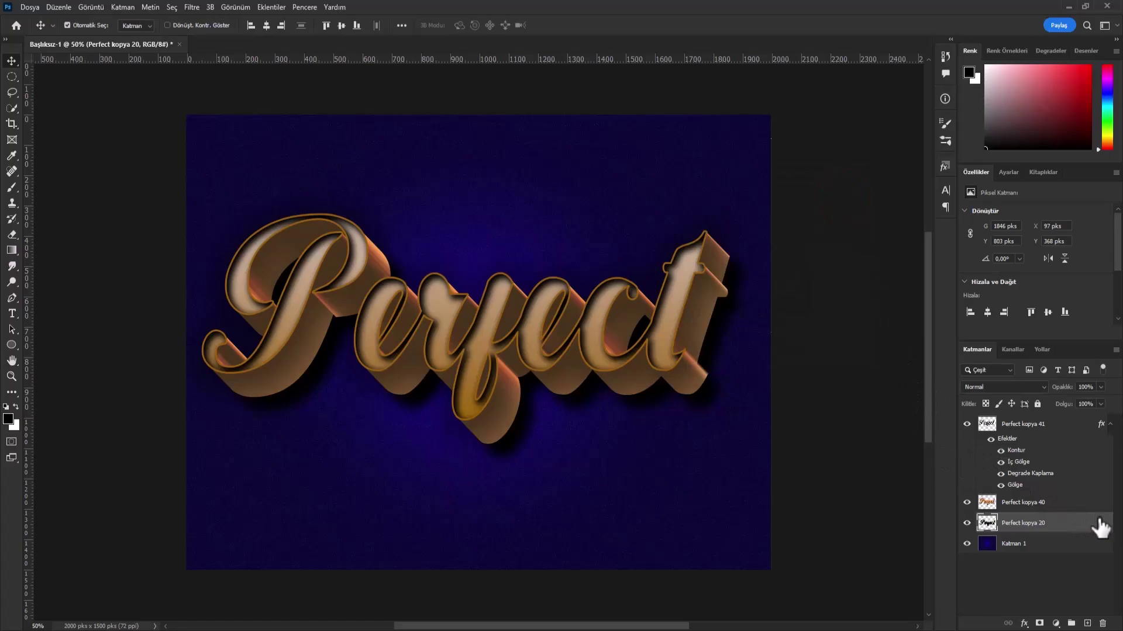
# - Merge the face, extrusion and shadow layers, Perfect kopya 41, 40 and 20, into a single layer
pyautogui.keyDown('shift'); pyautogui.click(1076, 426); pyautogui.keyUp('shift')
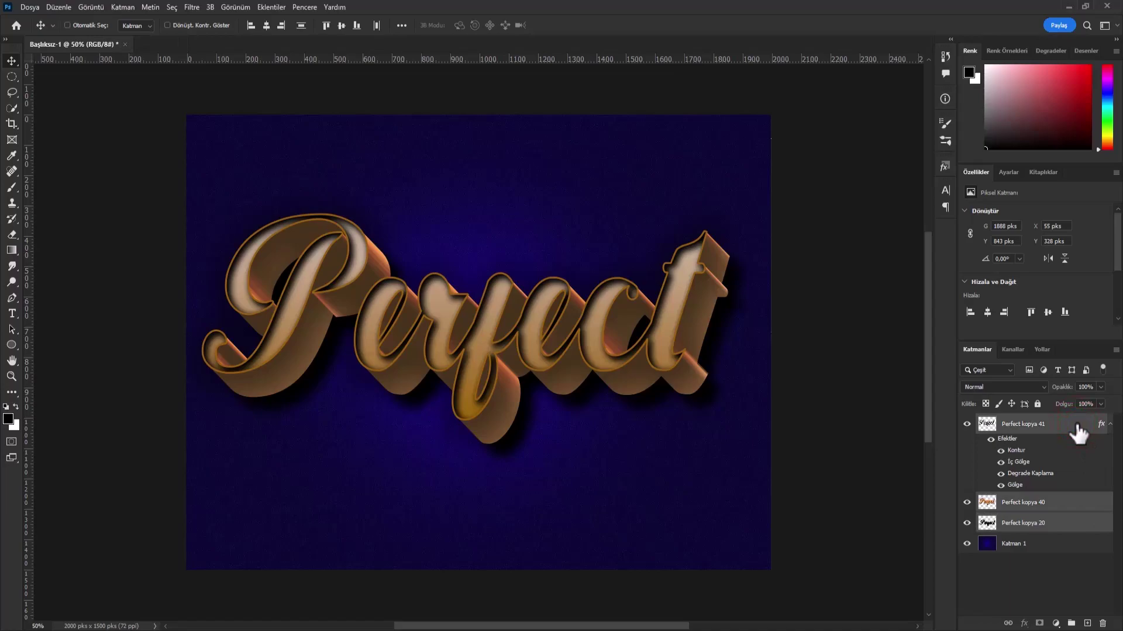
pyautogui.hotkey('ctrl', 'e')
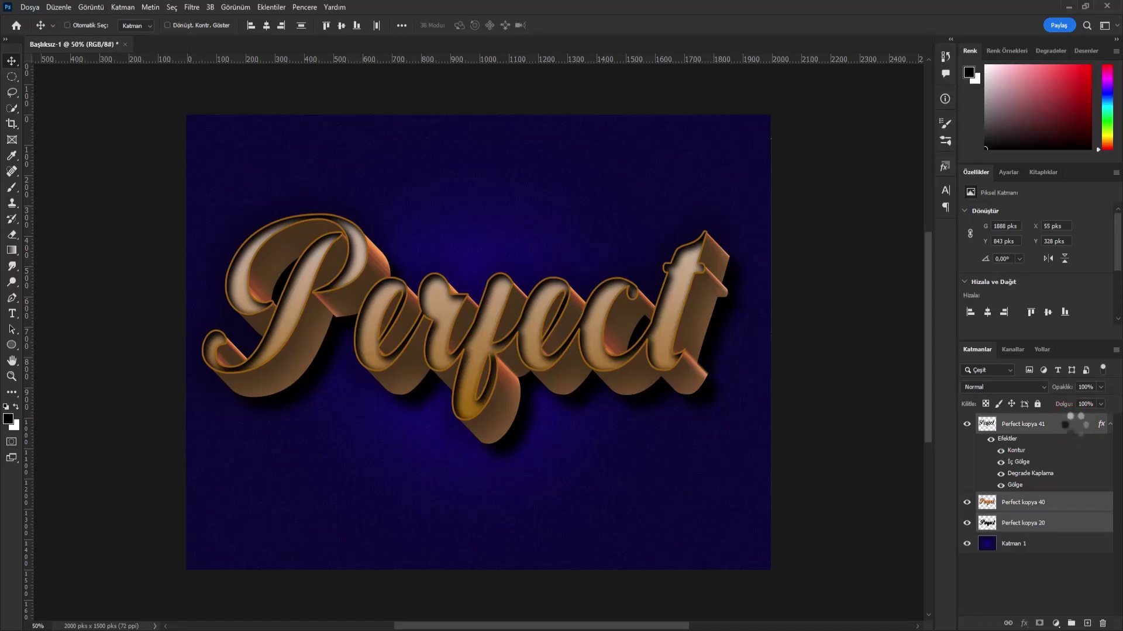